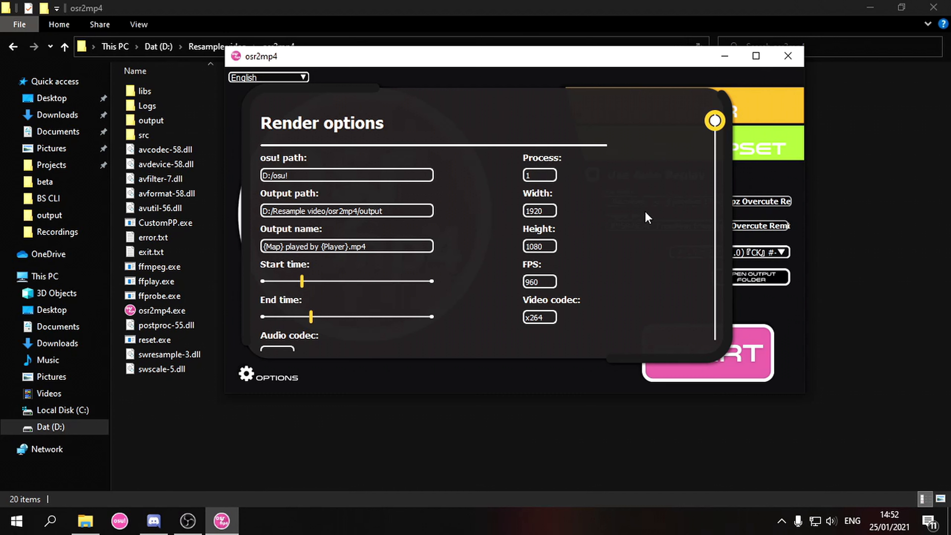
# - Scroll through the visual, sound and advanced option sections
pyautogui.scroll(-5, 645, 211)
pyautogui.scroll(-3, 646, 213)
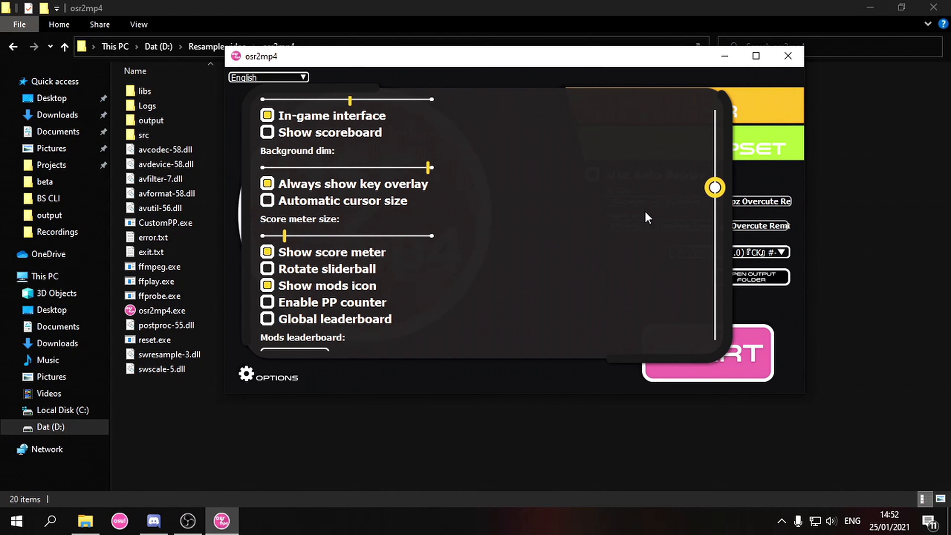
pyautogui.scroll(-6, 645, 211)
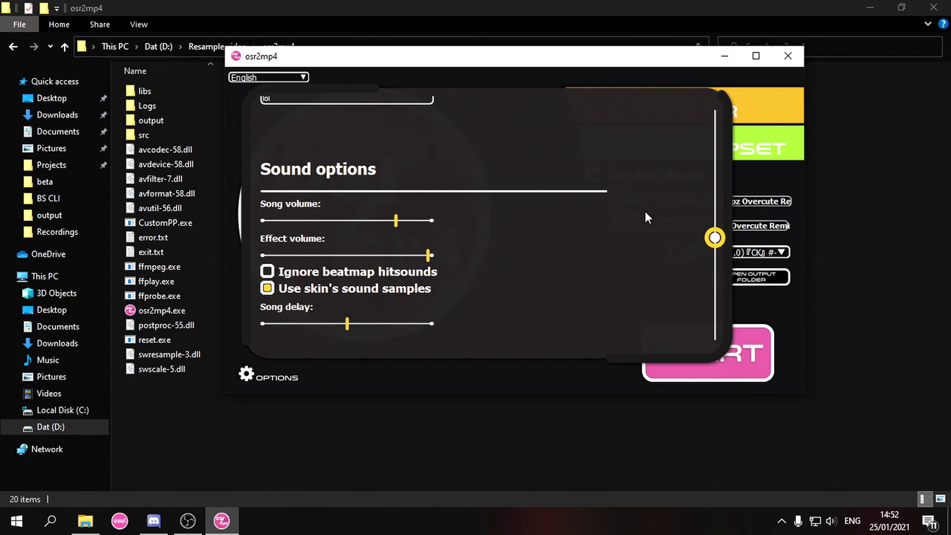
pyautogui.scroll(-2, 645, 211)
pyautogui.scroll(-5, 645, 211)
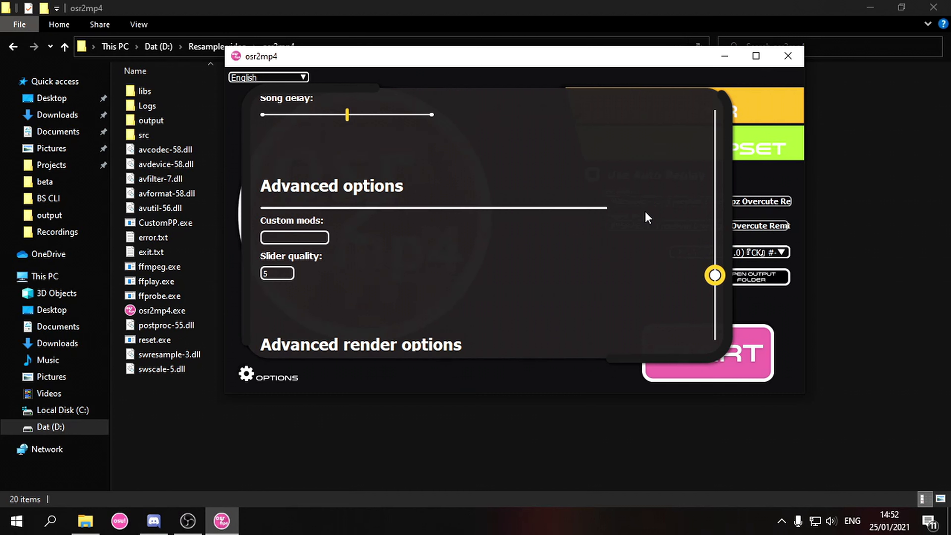
pyautogui.scroll(-3, 645, 212)
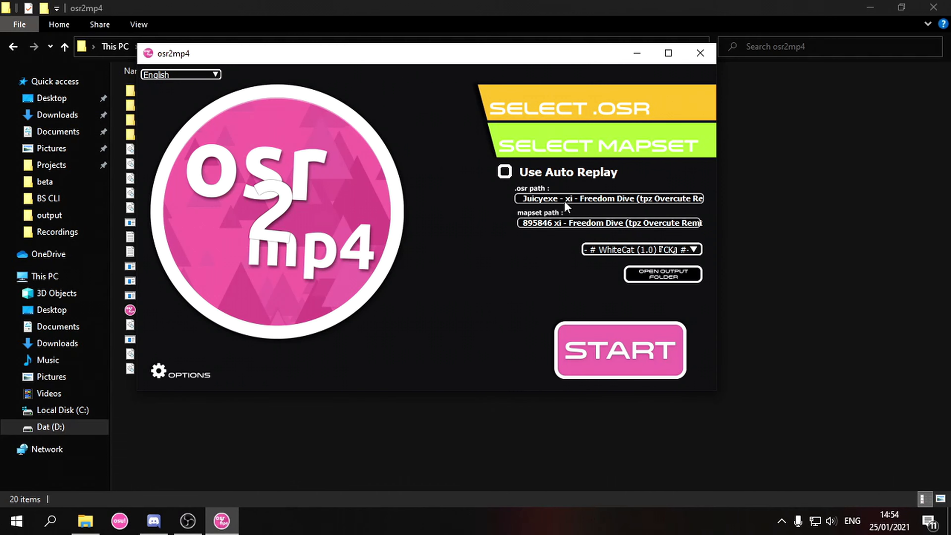
# - Load the xi – Freedom Dive replay from the Replays folder and reopen the render options
pyautogui.click(563, 101)
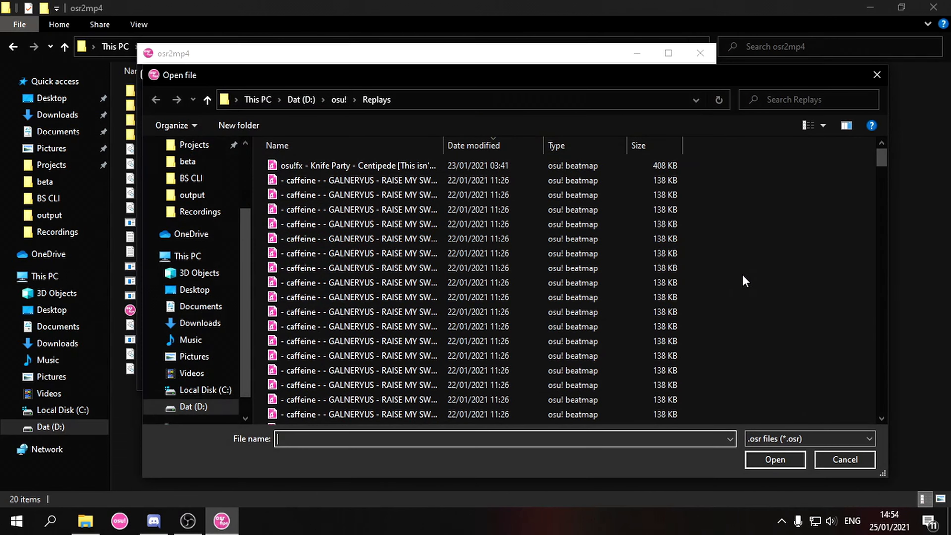
pyautogui.moveTo(888, 162); pyautogui.dragTo(889, 403)
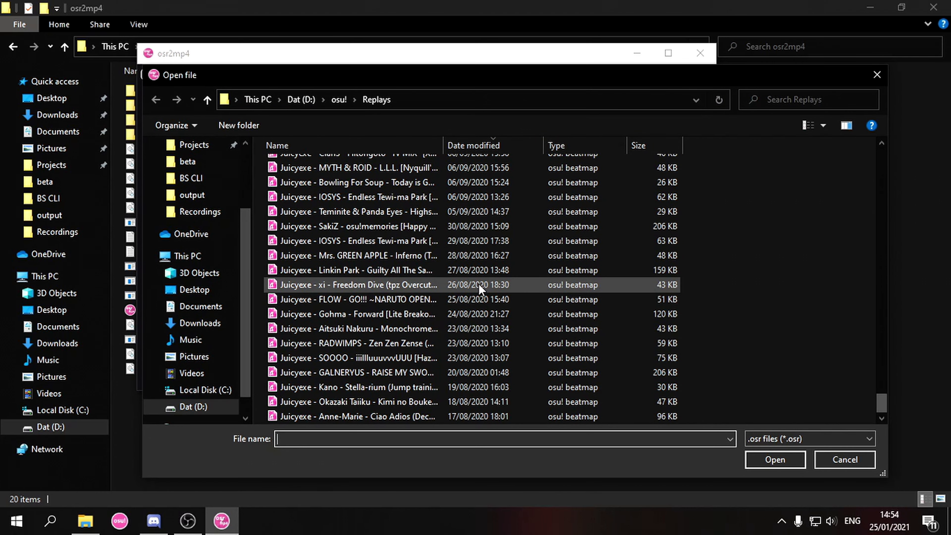
pyautogui.doubleClick(473, 287)
pyautogui.click(158, 371)
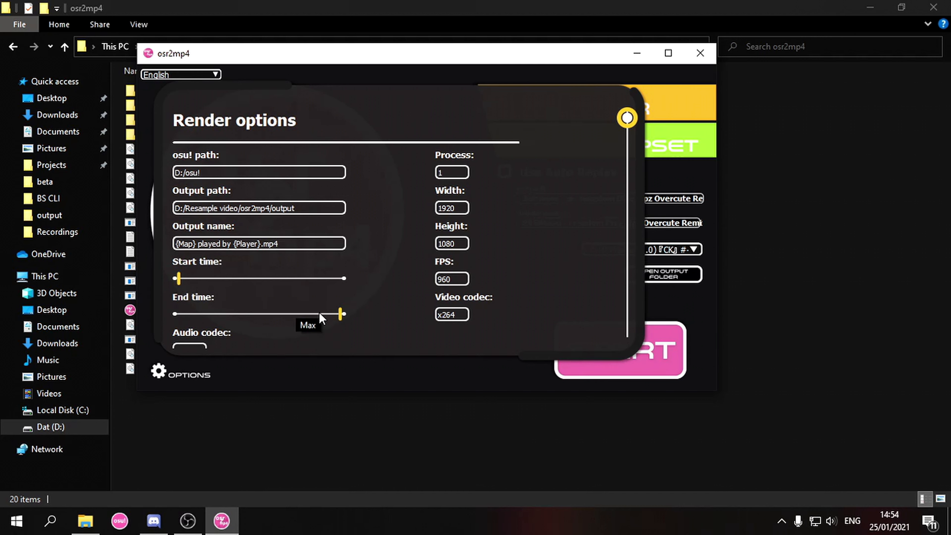
# - Set the render End time to about 30 and close the options panel
pyautogui.moveTo(319, 317); pyautogui.dragTo(206, 316)
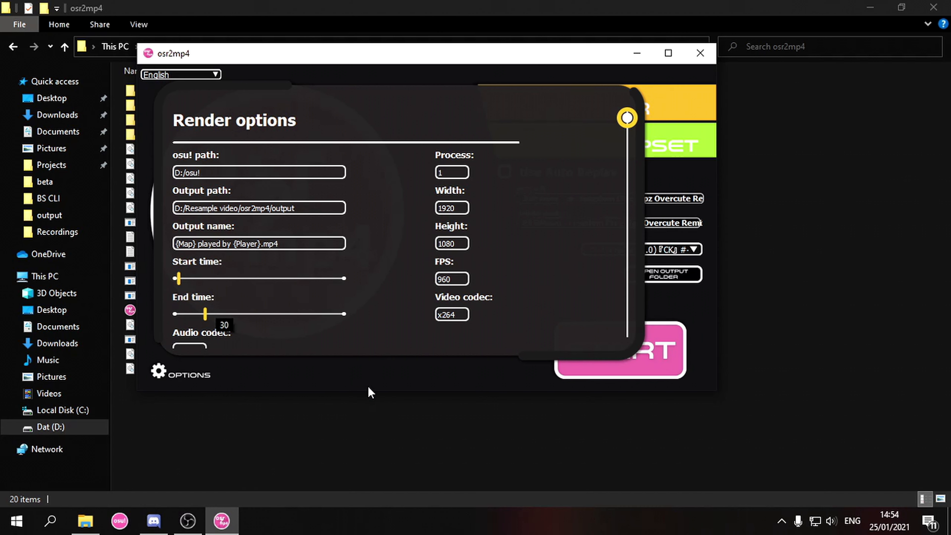
pyautogui.click(388, 388)
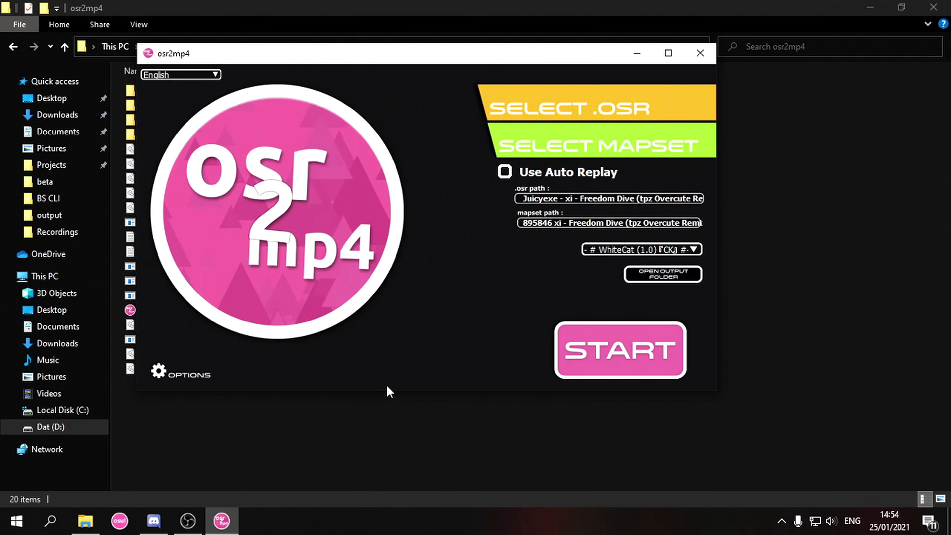
# - Start a render, then cancel it without changing the skin
pyautogui.click(611, 358)
pyautogui.click(655, 249)
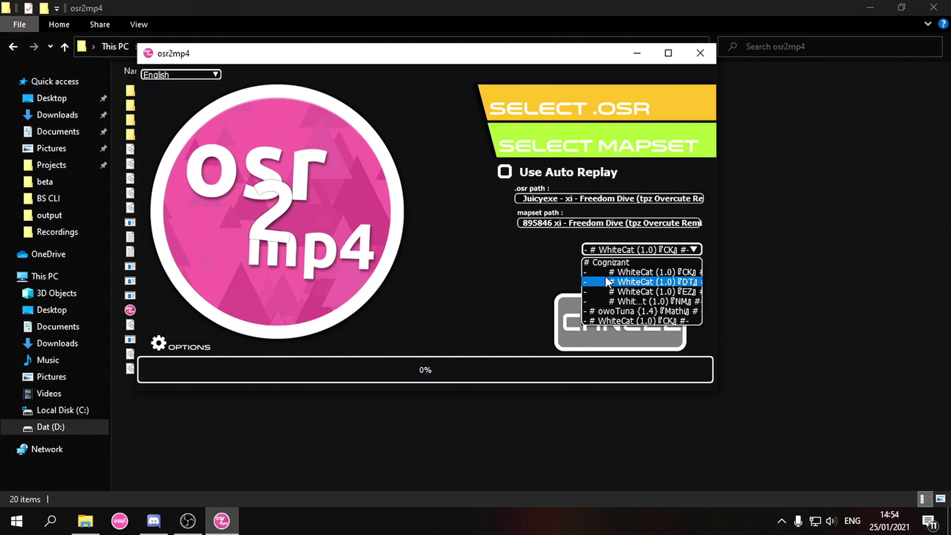
pyautogui.click(657, 250)
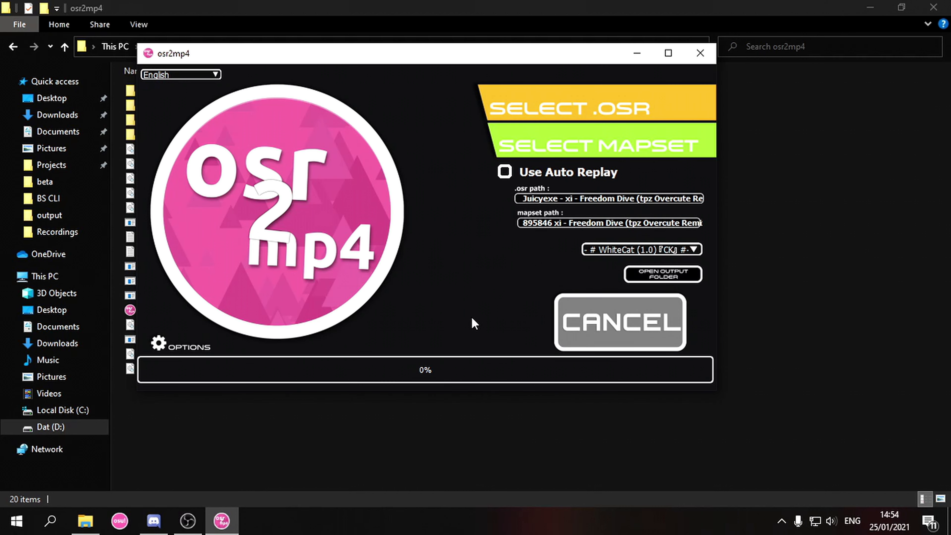
pyautogui.click(563, 326)
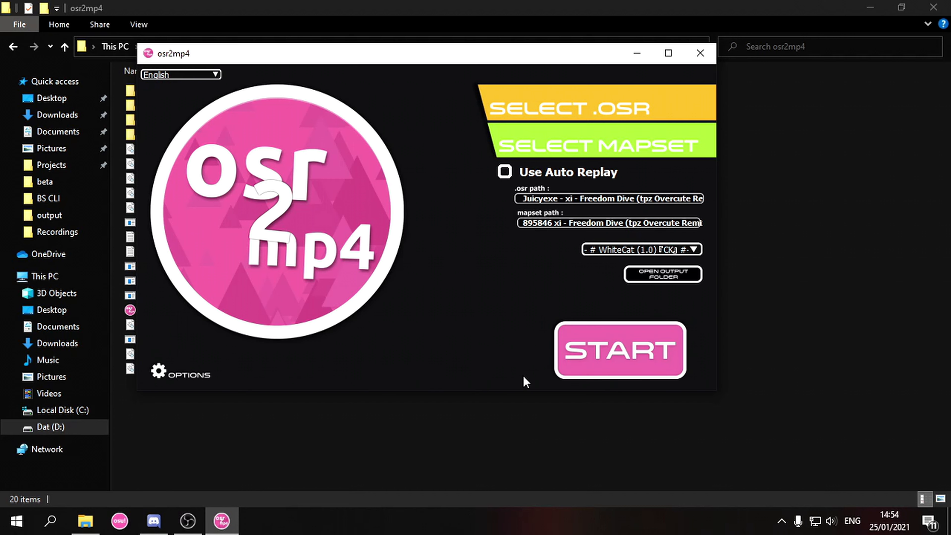
# - Select the WhiteCat (1.0) CK skin and render the Freedom Dive replay to video
pyautogui.click(611, 252)
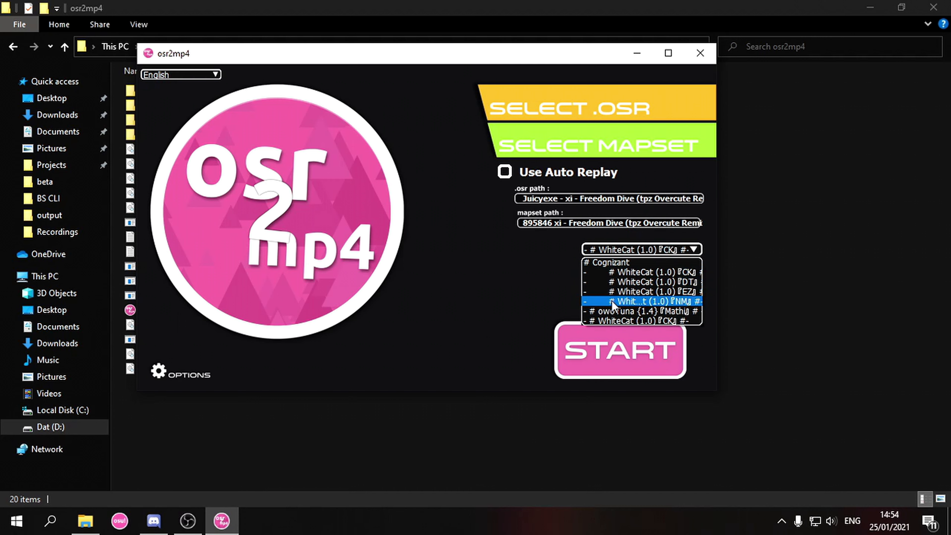
pyautogui.scroll(-5, 621, 302)
pyautogui.scroll(6, 621, 302)
pyautogui.scroll(-5, 622, 302)
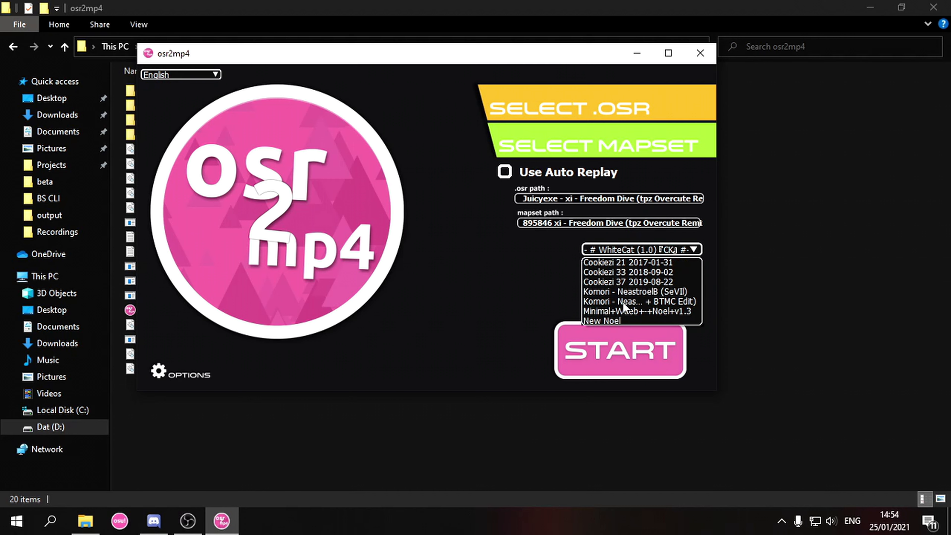
pyautogui.scroll(6, 618, 305)
pyautogui.scroll(-4, 629, 312)
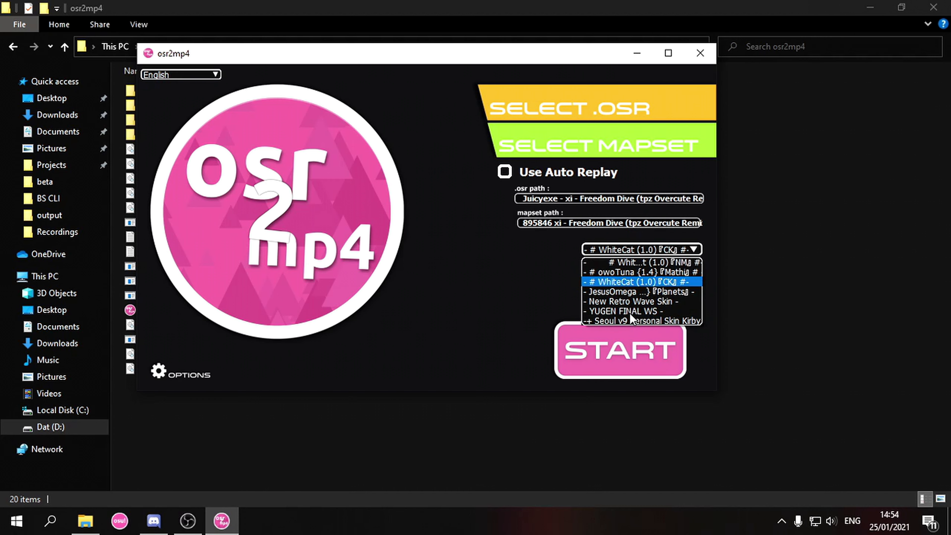
pyautogui.scroll(3, 641, 301)
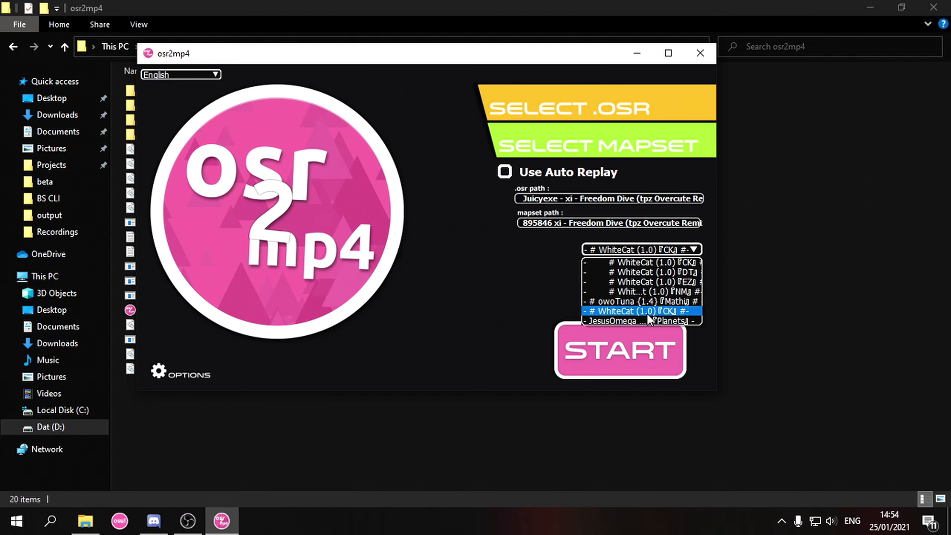
pyautogui.click(646, 313)
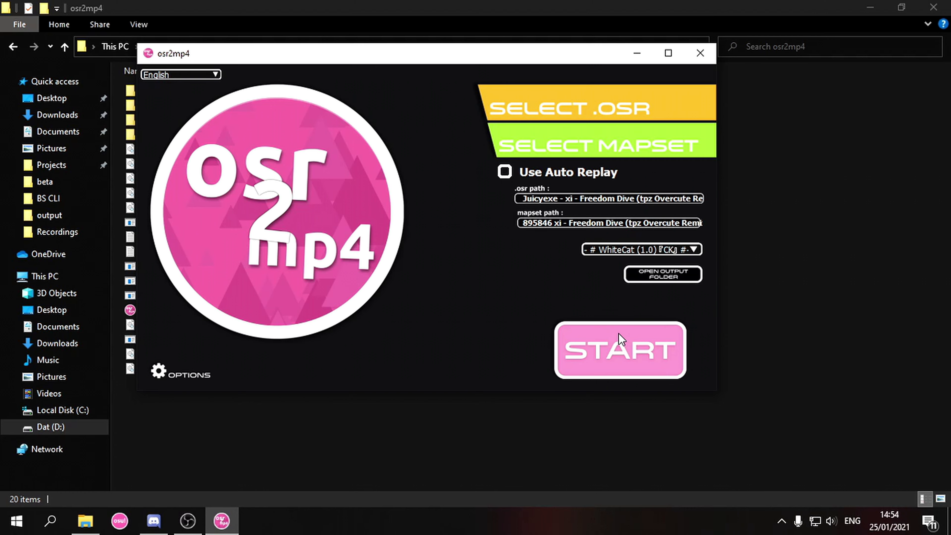
pyautogui.click(612, 336)
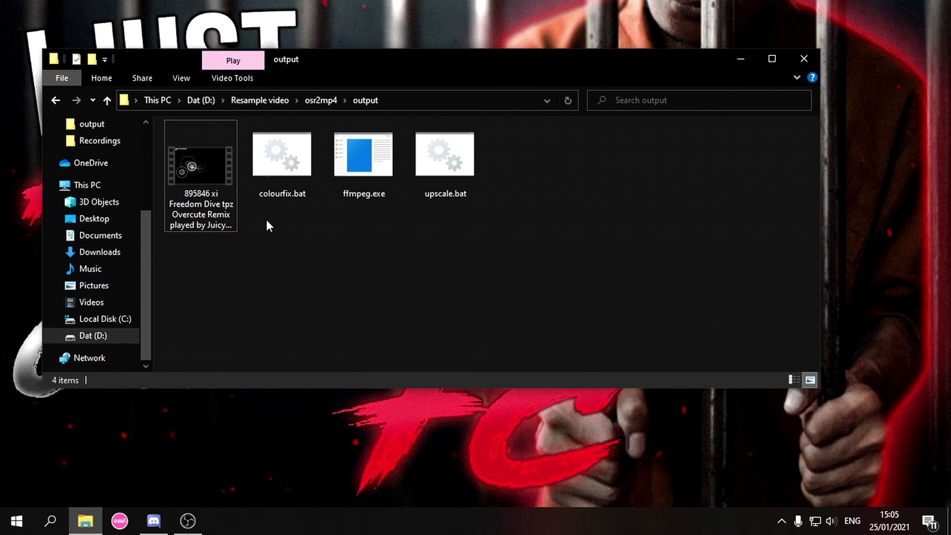
# - Rename the rendered video to input.mp4, then run colourfix.bat to create OutputFixedColours.mp4
pyautogui.rightClick(203, 174)
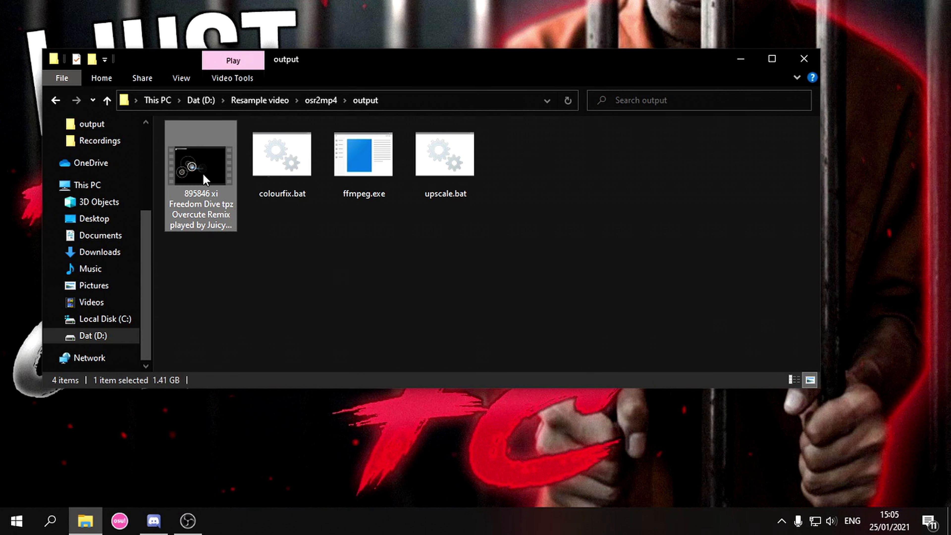
pyautogui.click(143, 474)
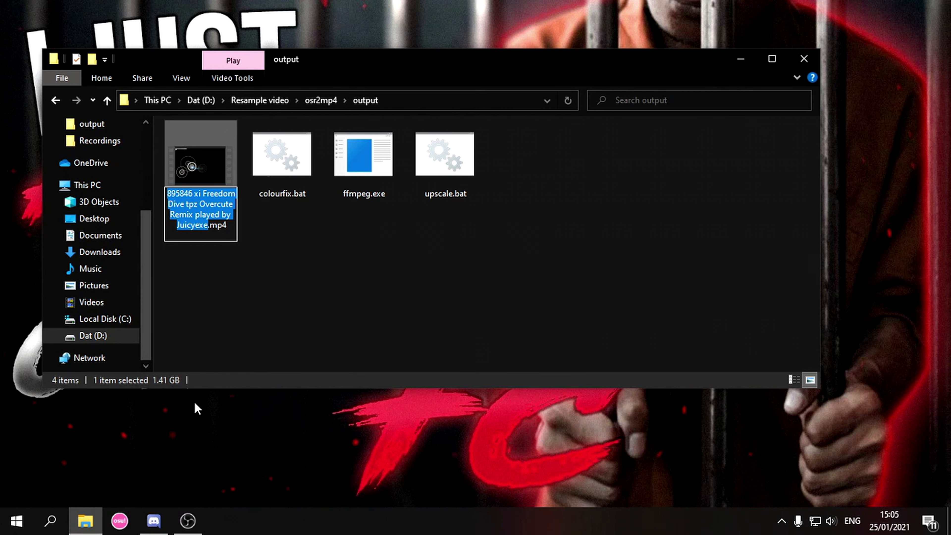
pyautogui.press('BackSpace')
pyautogui.write('input')
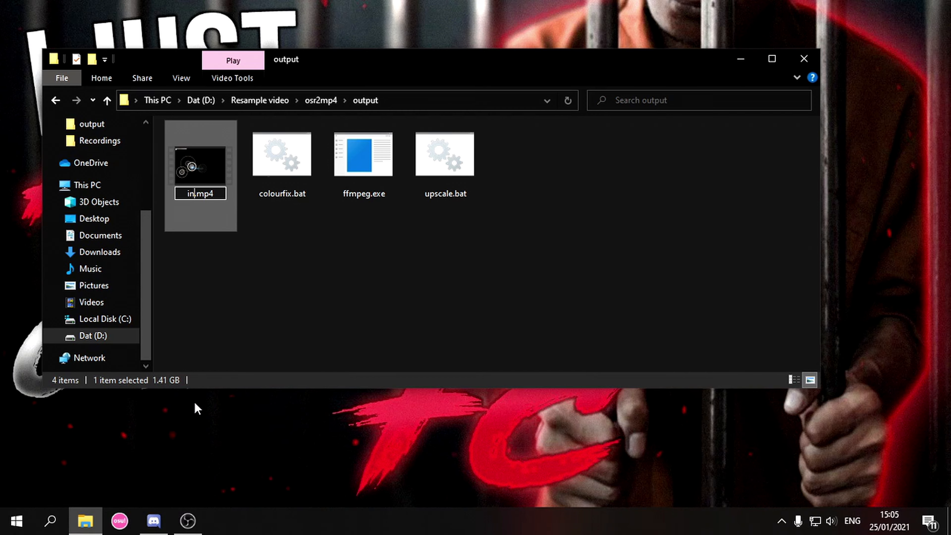
pyautogui.press('Return')
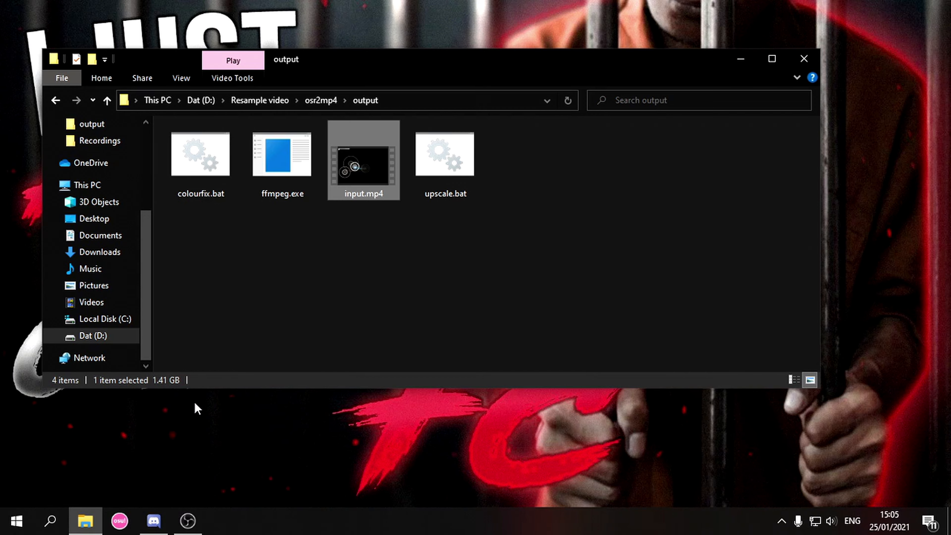
pyautogui.doubleClick(215, 165)
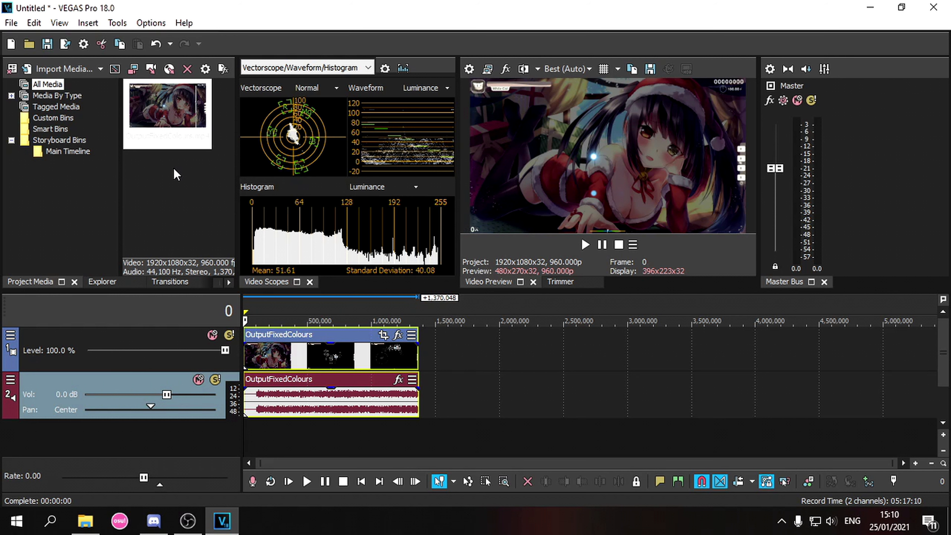
# - Change the project frame rate from 960 to 60 fps and apply it
pyautogui.click(6, 26)
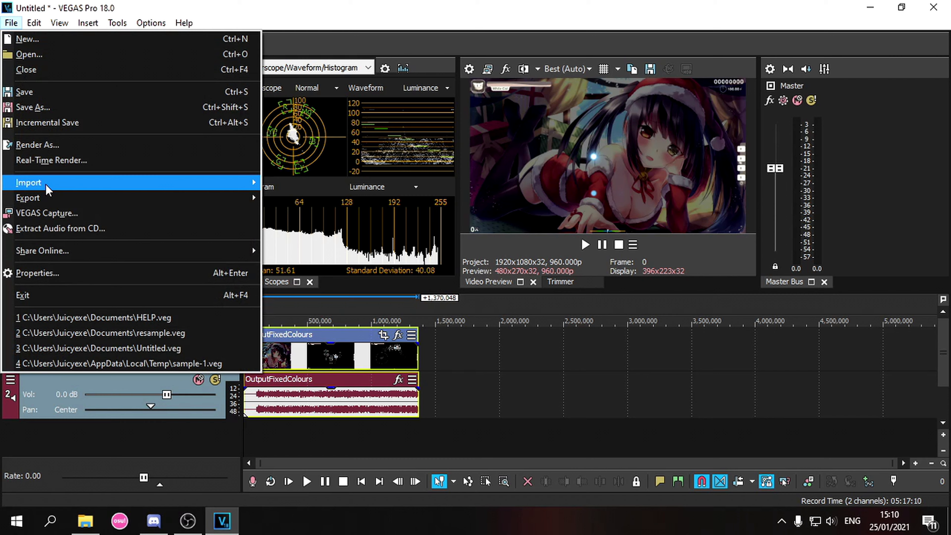
pyautogui.click(65, 272)
pyautogui.click(529, 127)
pyautogui.doubleClick(529, 128)
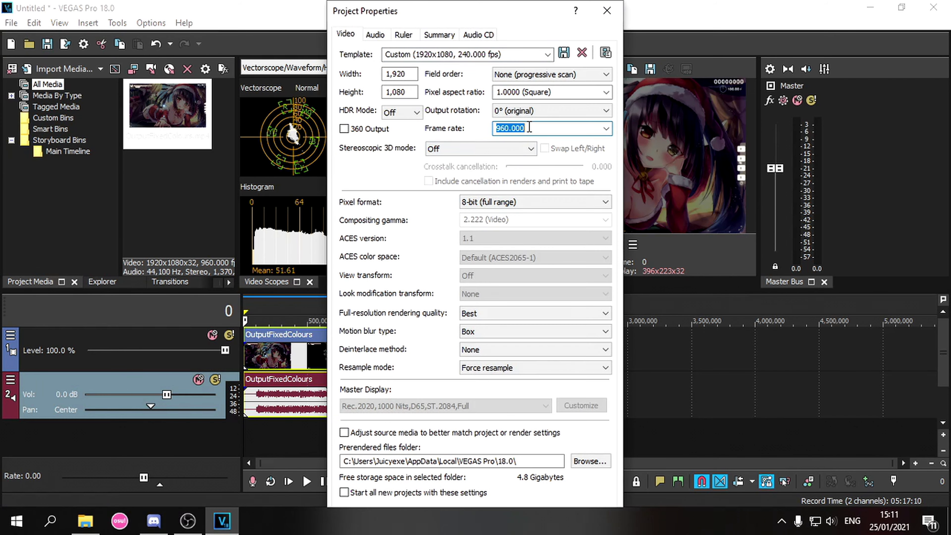
pyautogui.press('BackSpace')
pyautogui.write('60')
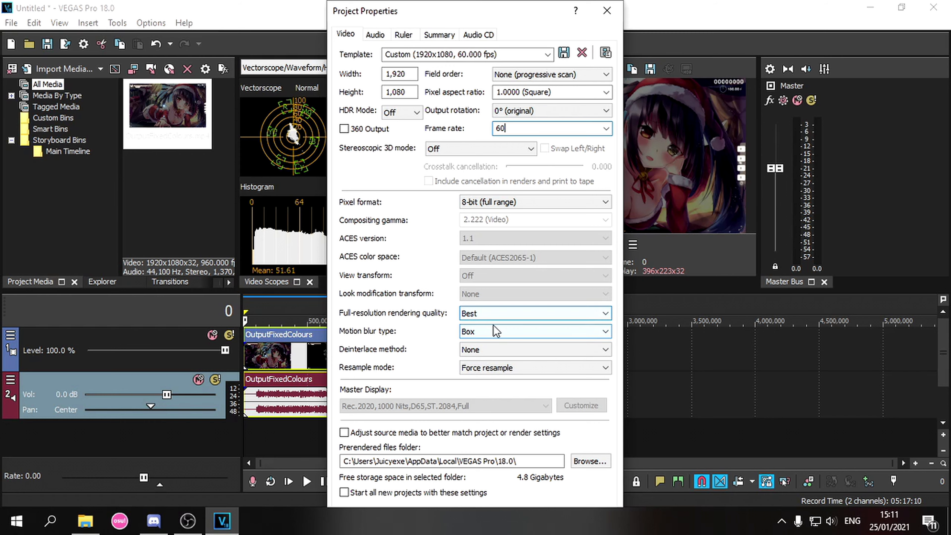
pyautogui.moveTo(539, 521); pyautogui.dragTo(932, 375)
pyautogui.click(576, 527)
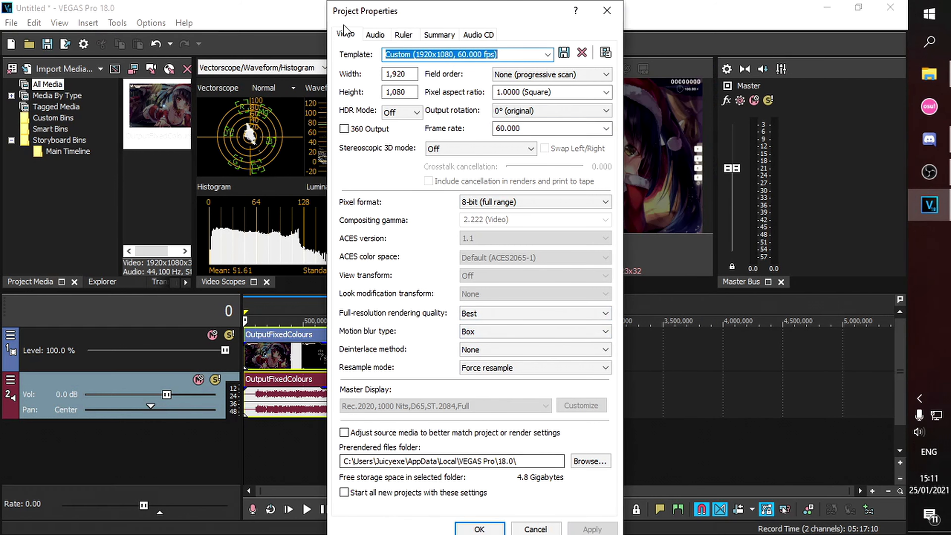
# - Keep the project audio sample rate at 44,100 Hz
pyautogui.click(374, 32)
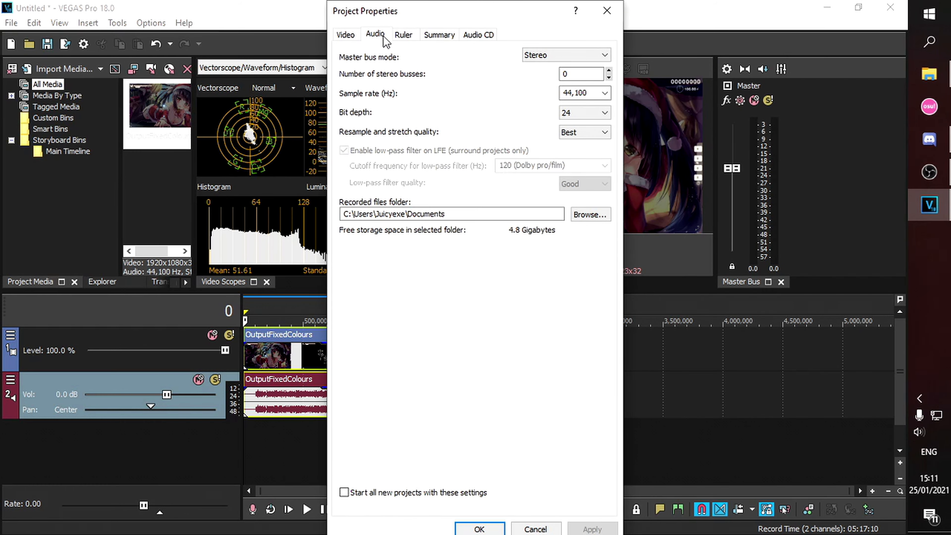
pyautogui.click(605, 93)
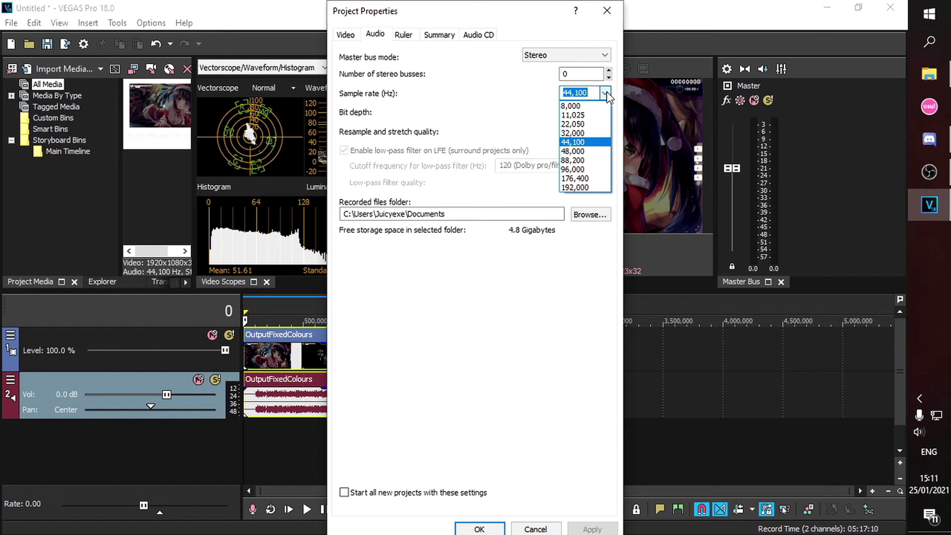
pyautogui.click(606, 92)
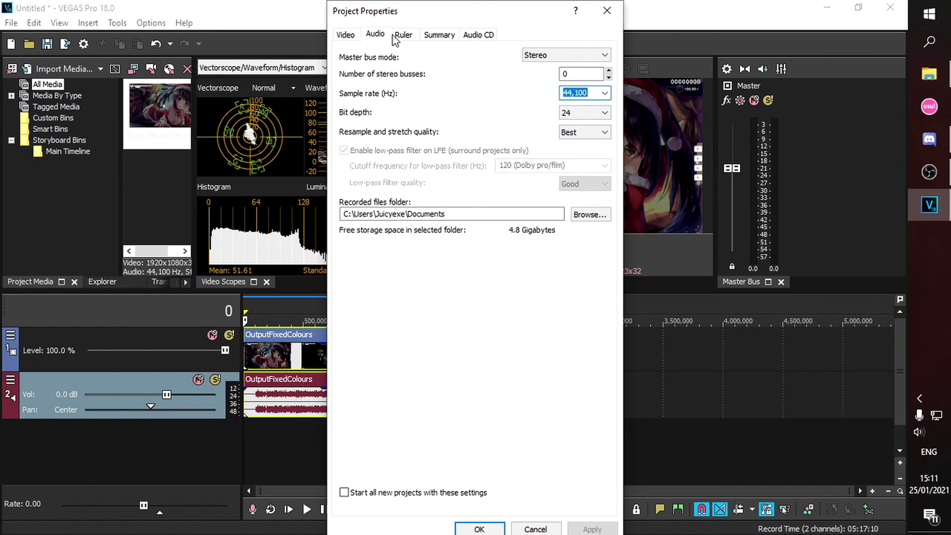
# - Set the ruler time format to Samples, apply, and close Project Properties
pyautogui.click(404, 36)
pyautogui.click(466, 56)
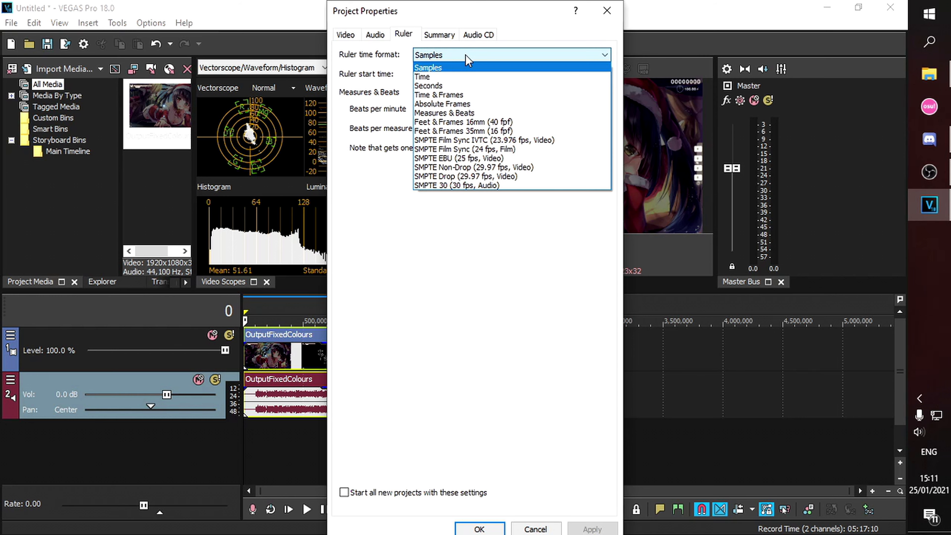
pyautogui.click(439, 35)
pyautogui.click(404, 34)
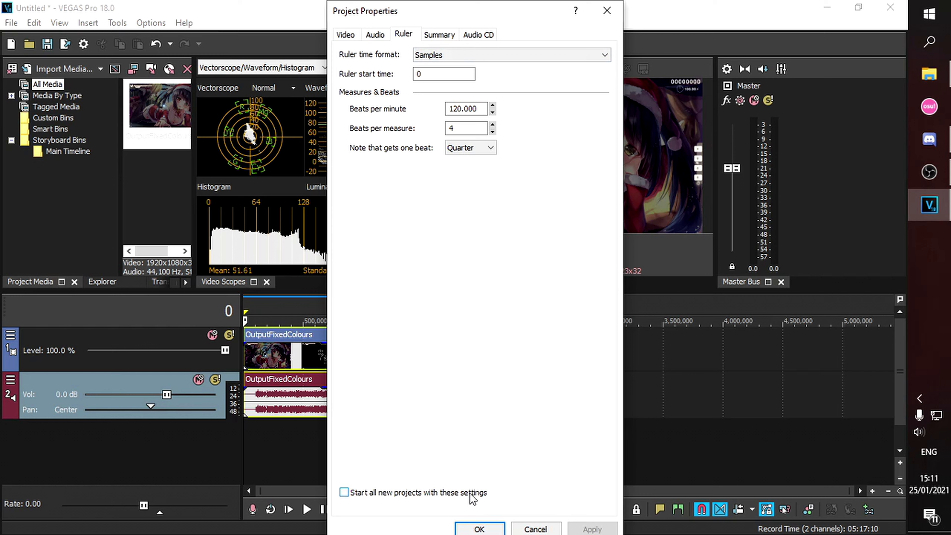
pyautogui.click(489, 56)
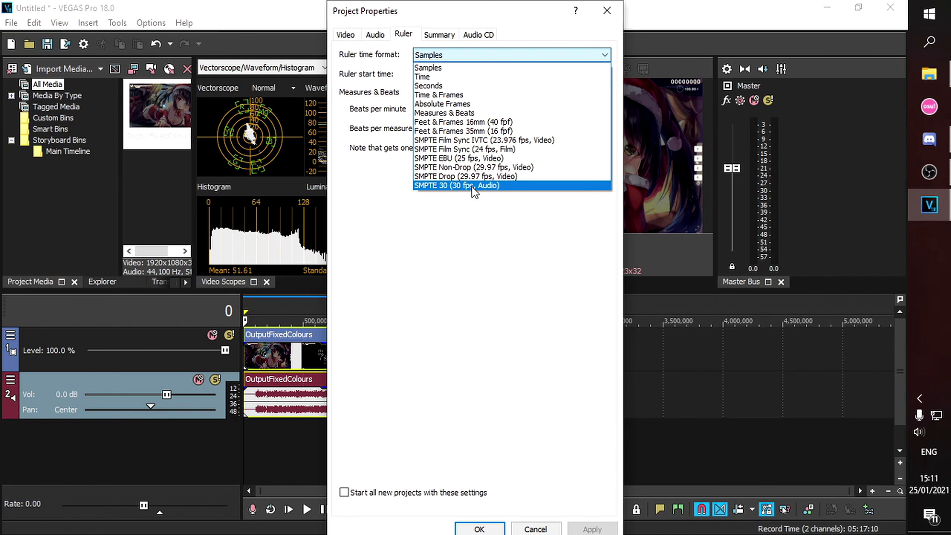
pyautogui.click(478, 186)
pyautogui.click(473, 56)
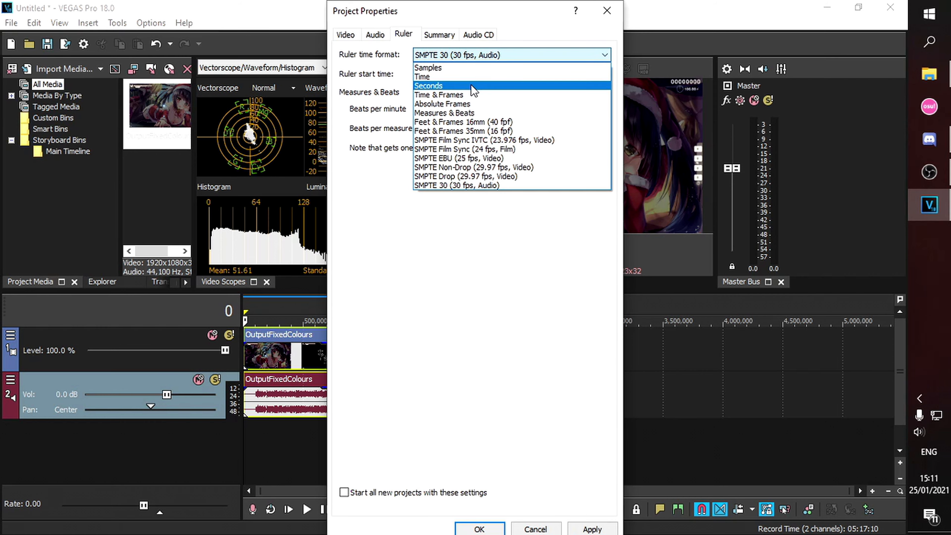
pyautogui.click(468, 68)
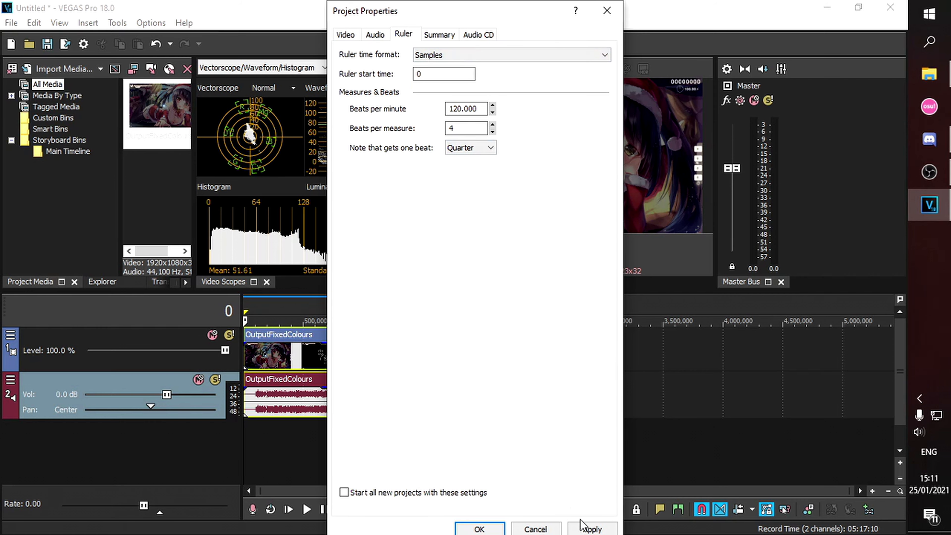
pyautogui.click(582, 528)
pyautogui.click(535, 529)
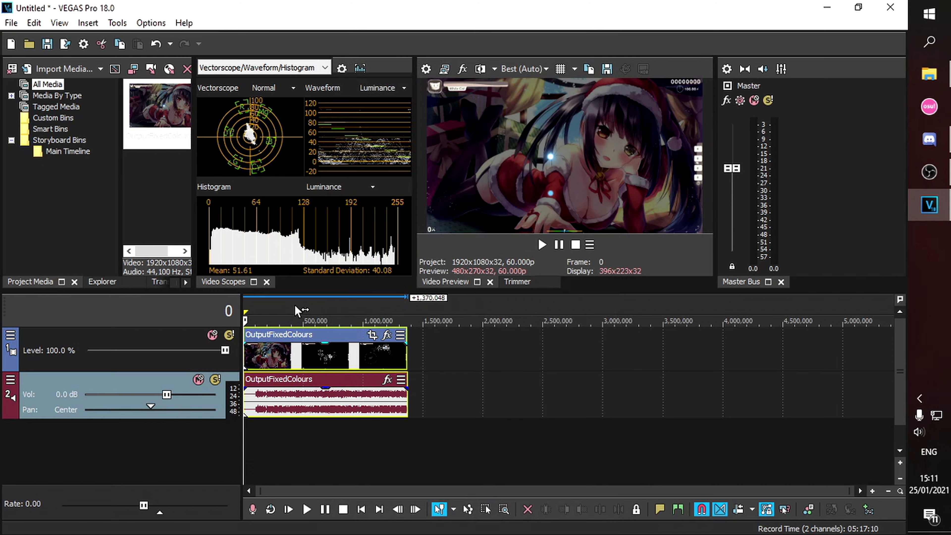
# - Enable Quantize to Frames and duplicate the OutputFixedColours video track
pyautogui.scroll(5, 344, 348)
pyautogui.click(151, 23)
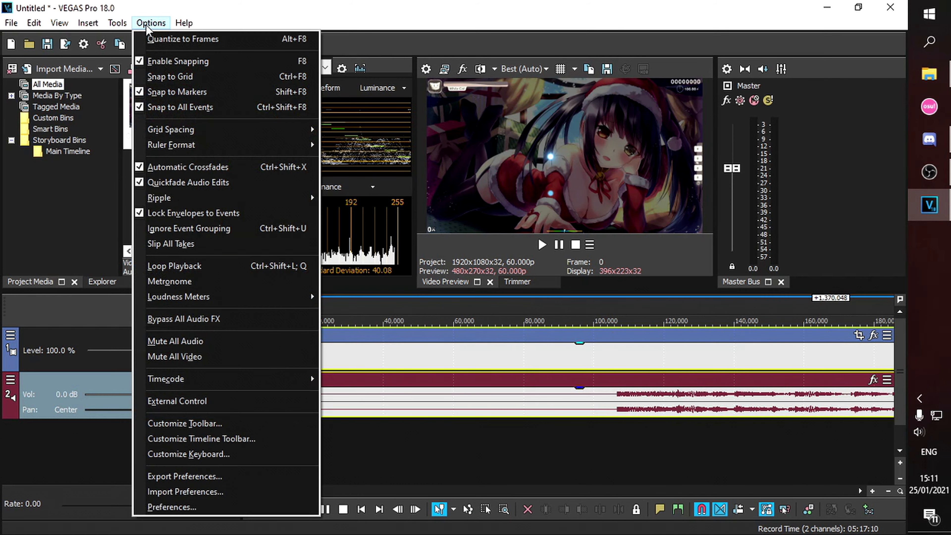
pyautogui.click(152, 39)
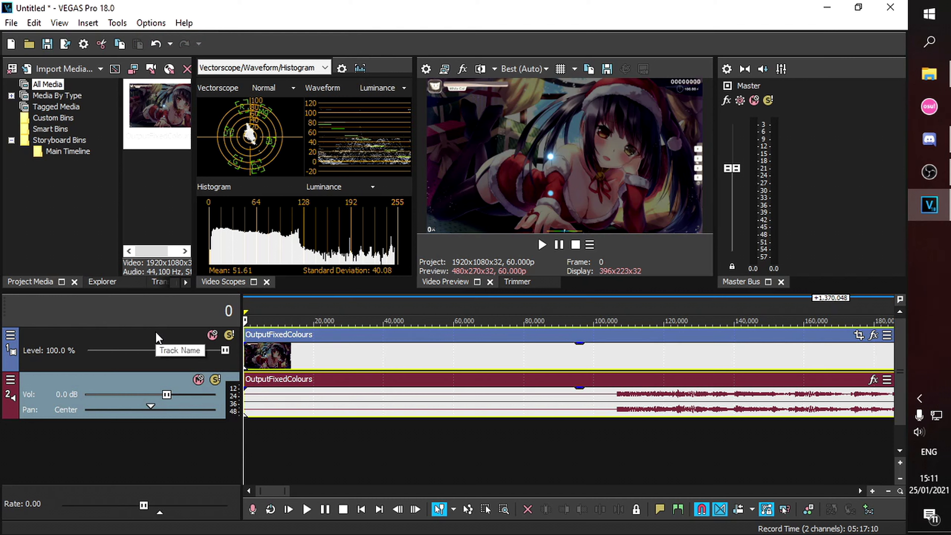
pyautogui.rightClick(133, 345)
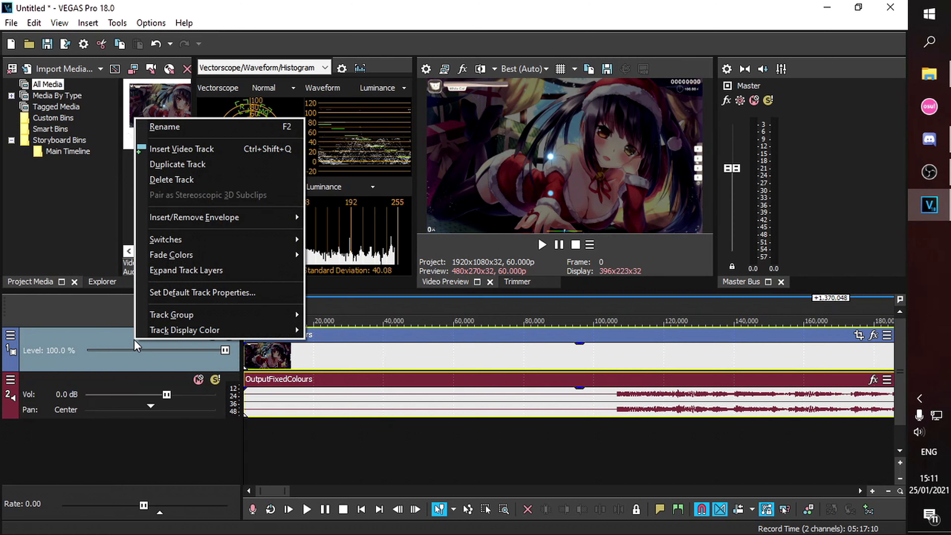
pyautogui.click(182, 168)
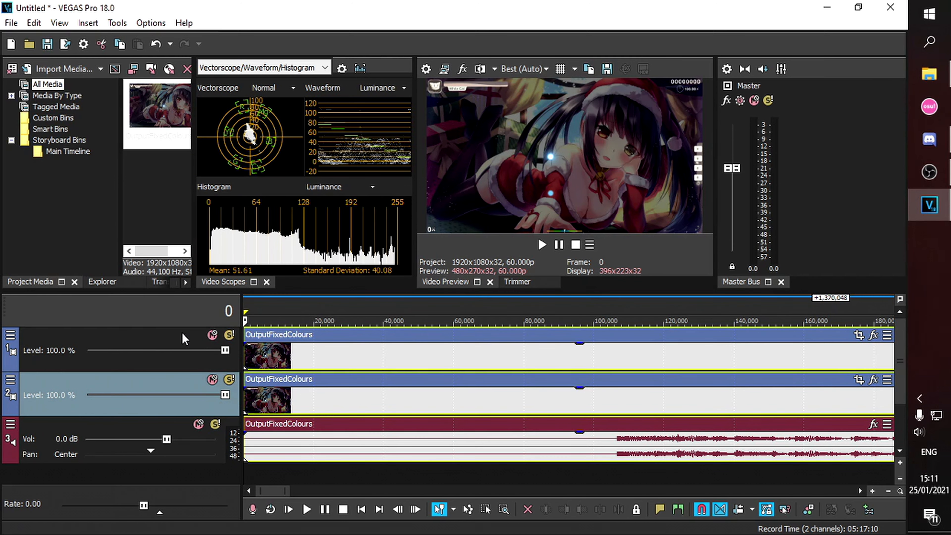
# - Shift the duplicate track's video clip one frame later
pyautogui.scroll(4, 275, 335)
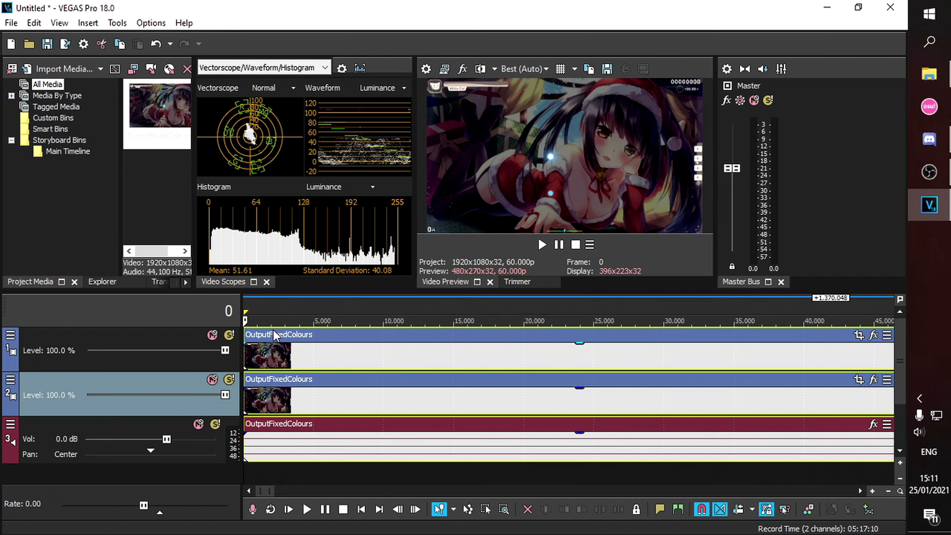
pyautogui.click(276, 335)
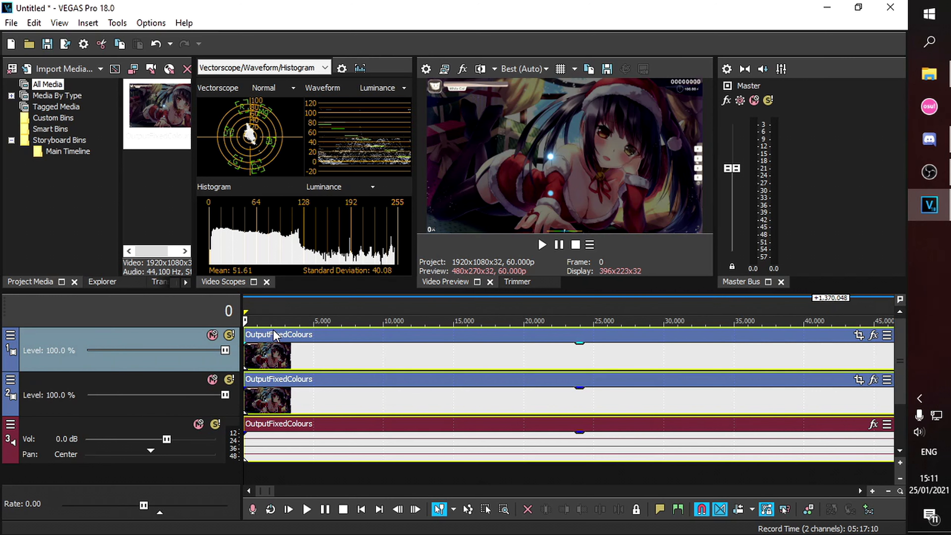
pyautogui.press('space')
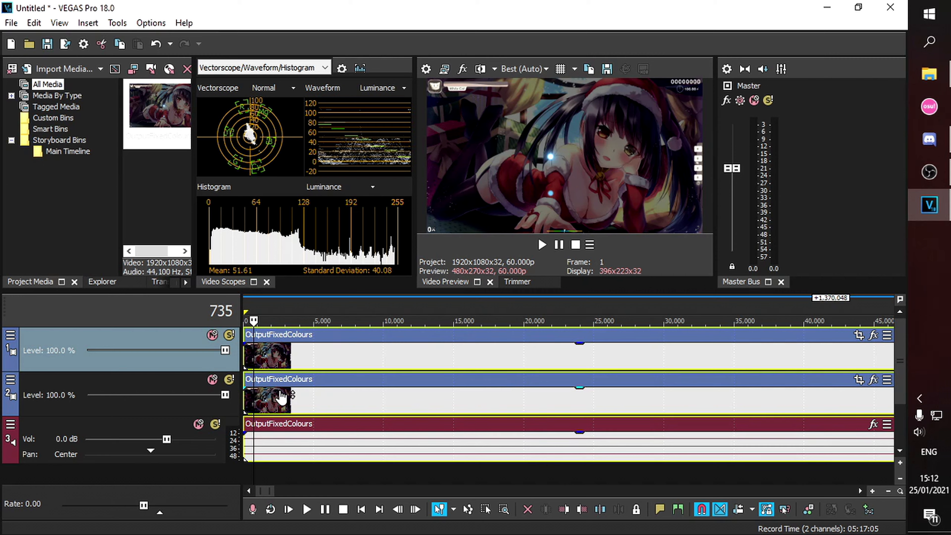
pyautogui.click(296, 399)
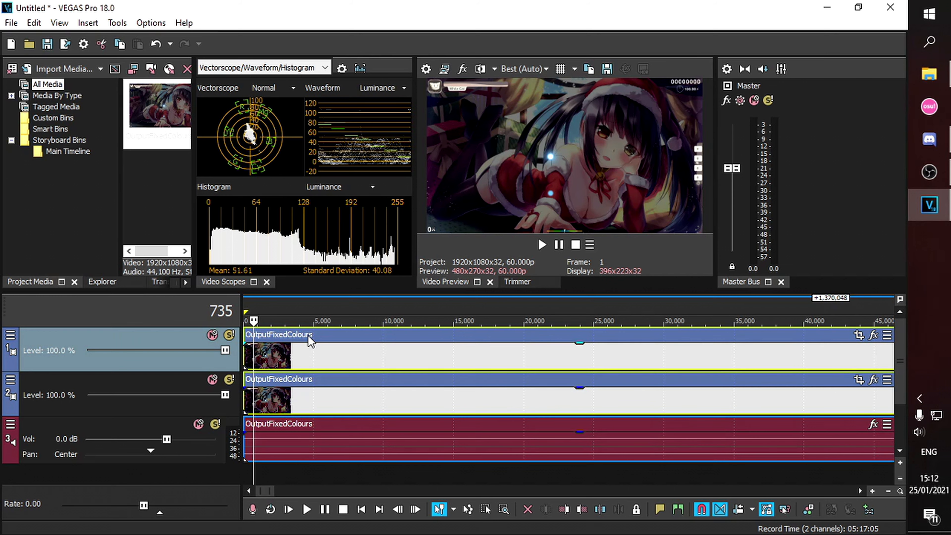
pyautogui.moveTo(279, 387); pyautogui.dragTo(287, 382)
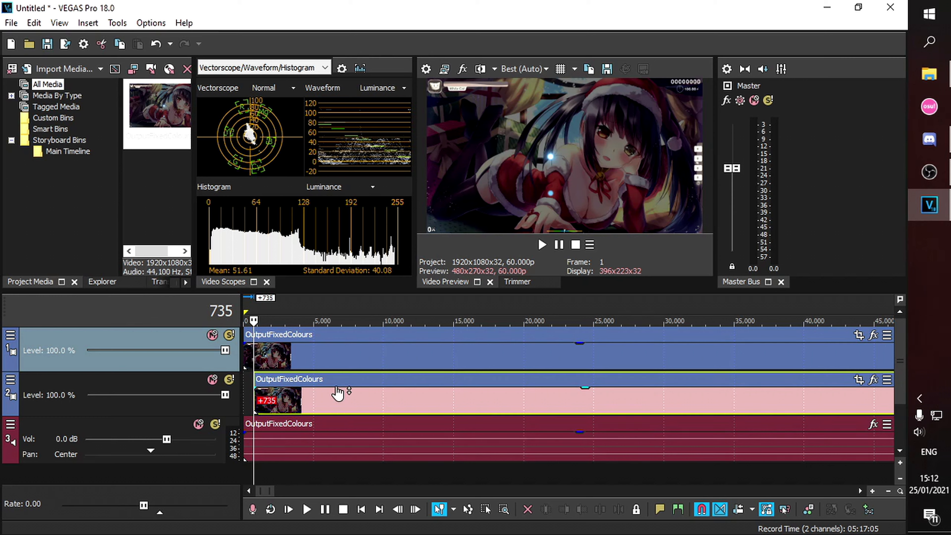
pyautogui.scroll(10, 329, 384)
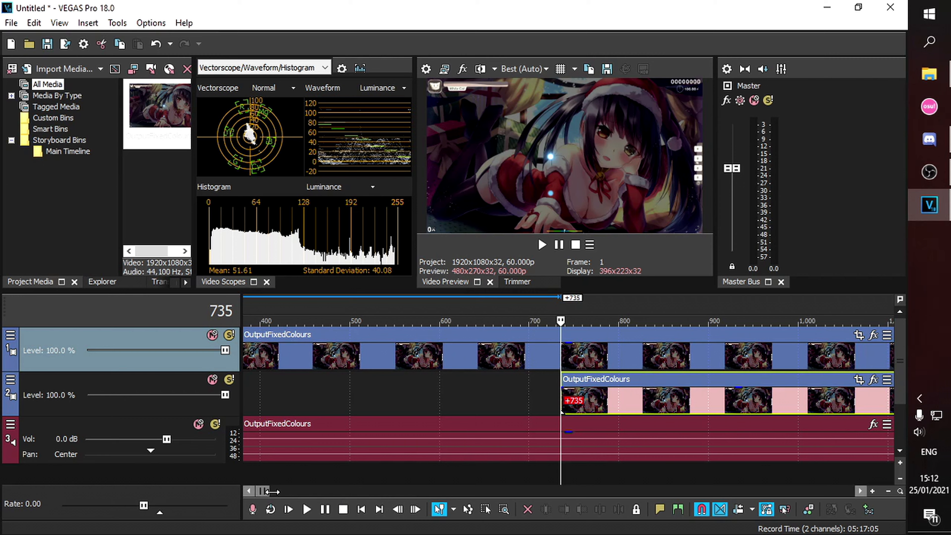
pyautogui.moveTo(265, 490)
pyautogui.mouseDown()
pyautogui.moveTo(257, 492)
pyautogui.moveTo(267, 493)
pyautogui.mouseUp()
pyautogui.scroll(-8, 329, 385)
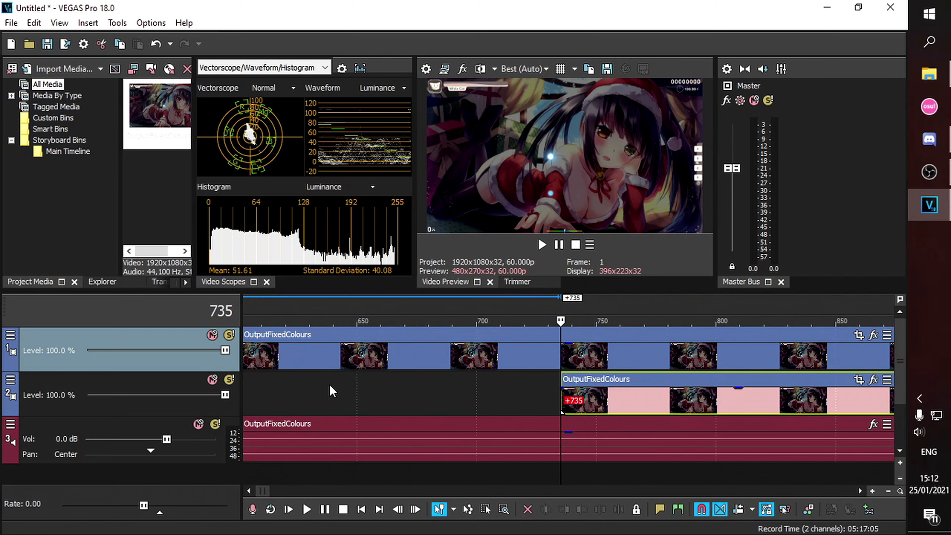
# - Turn off Quantize to Frames and move the duplicate clip to start at 400
pyautogui.click(142, 26)
pyautogui.click(153, 37)
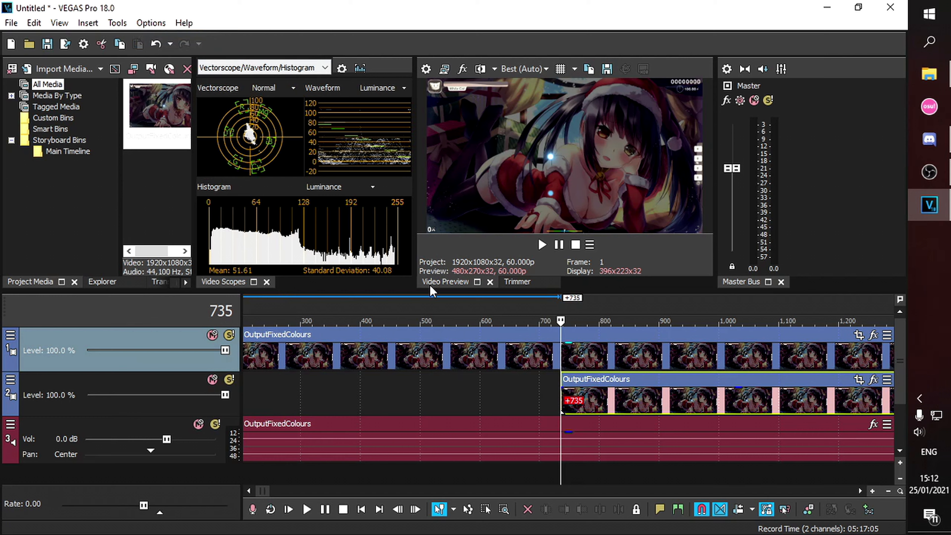
pyautogui.click(361, 306)
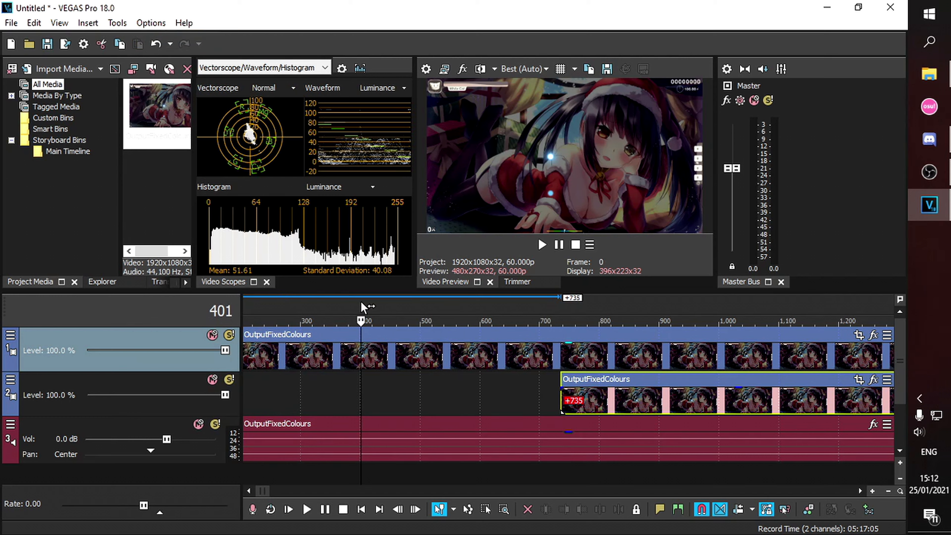
pyautogui.click(360, 305)
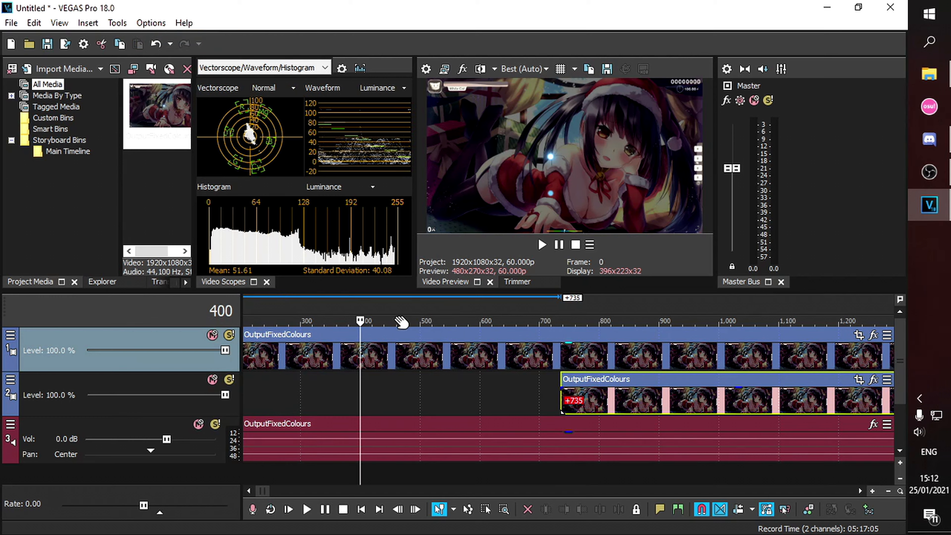
pyautogui.moveTo(650, 390); pyautogui.dragTo(442, 376)
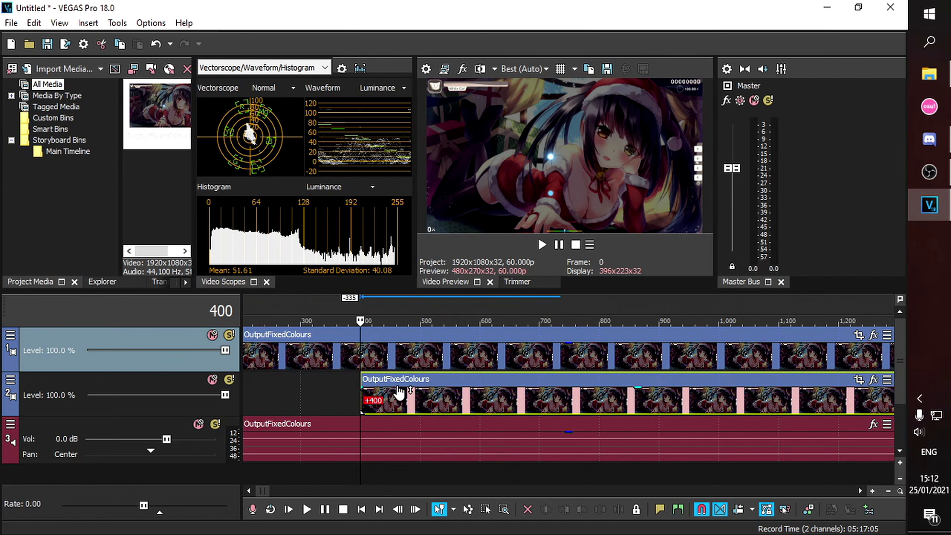
pyautogui.click(402, 383)
# - Move the original video and audio clips together to 400
pyautogui.keyDown('ctrl'); pyautogui.click(317, 427); pyautogui.keyUp('ctrl')
pyautogui.keyDown('ctrl'); pyautogui.click(301, 339); pyautogui.keyUp('ctrl')
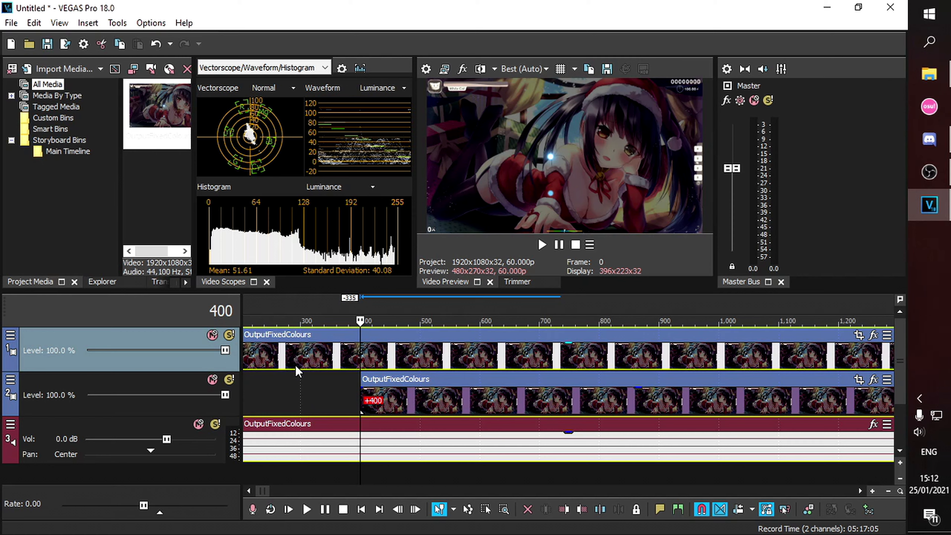
pyautogui.scroll(-5, 296, 369)
pyautogui.moveTo(248, 337); pyautogui.dragTo(277, 337)
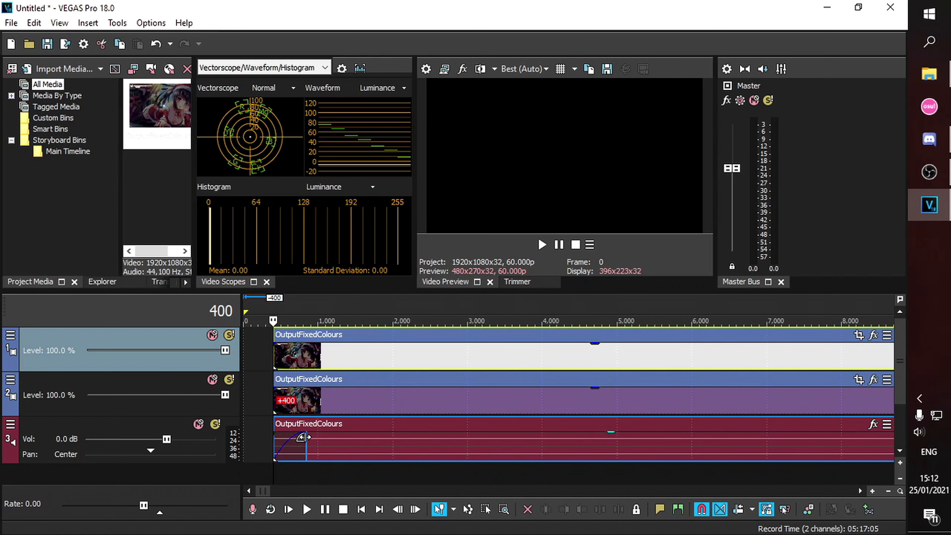
# - Remove the audio fade-in and move all three clips back to the start
pyautogui.moveTo(304, 436); pyautogui.dragTo(270, 437)
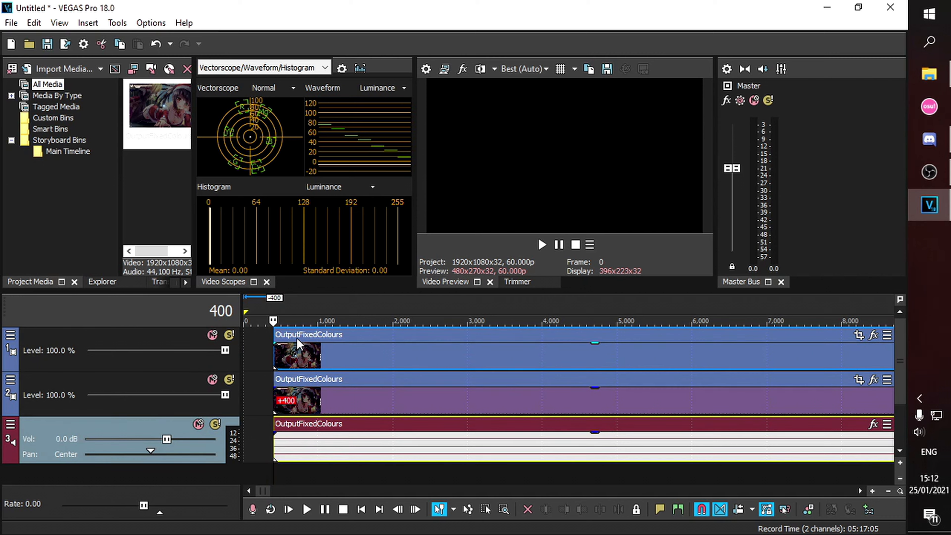
pyautogui.keyDown('ctrl'); pyautogui.click(333, 380); pyautogui.keyUp('ctrl')
pyautogui.keyDown('ctrl'); pyautogui.click(350, 337); pyautogui.keyUp('ctrl')
pyautogui.moveTo(362, 337); pyautogui.dragTo(273, 339)
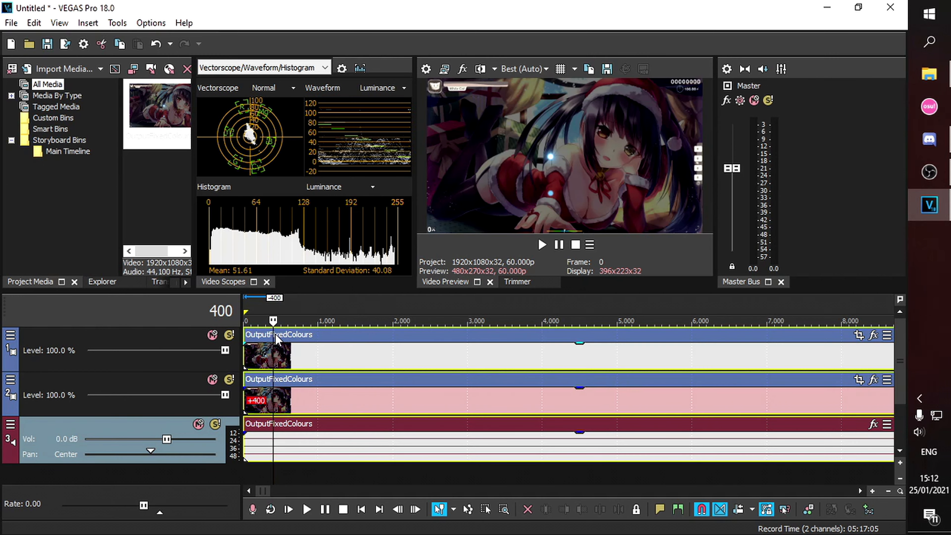
# - Trim the duplicate video and audio clips to end with the original clip
pyautogui.scroll(-10, 456, 366)
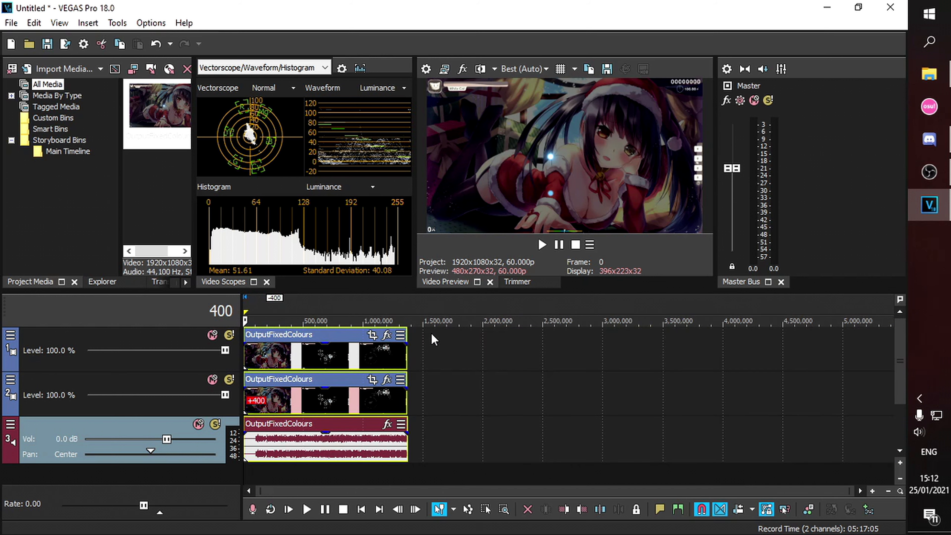
pyautogui.click(407, 299)
pyautogui.scroll(12, 459, 399)
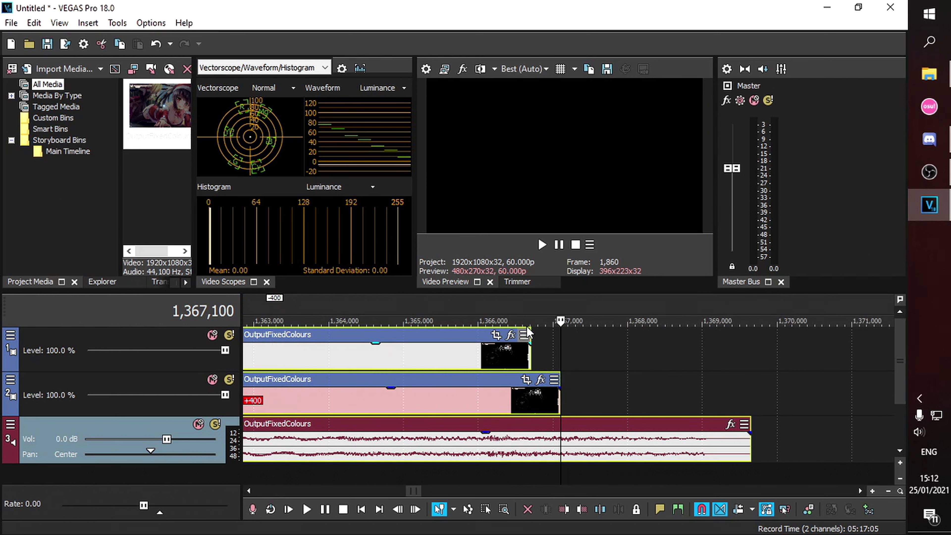
pyautogui.click(522, 297)
pyautogui.click(532, 308)
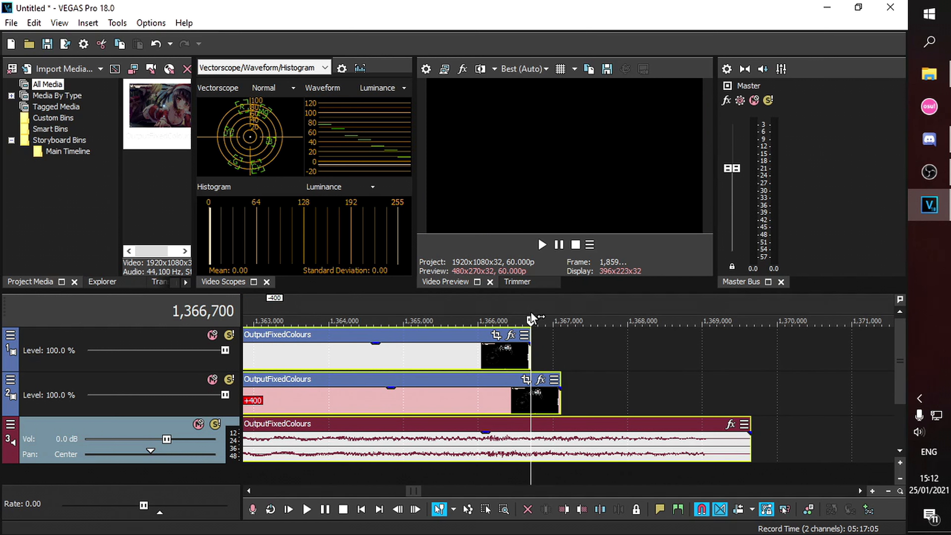
pyautogui.moveTo(561, 397); pyautogui.dragTo(531, 395)
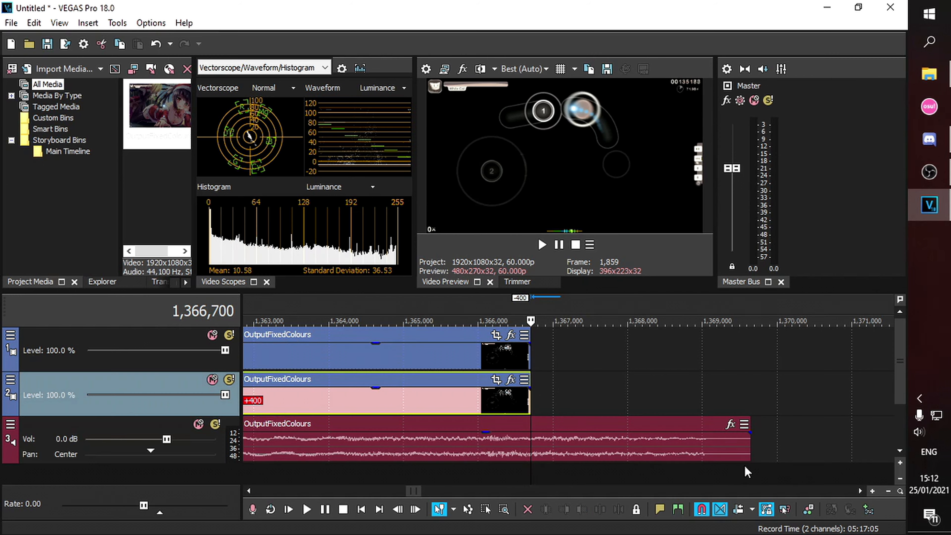
pyautogui.moveTo(748, 451); pyautogui.dragTo(524, 439)
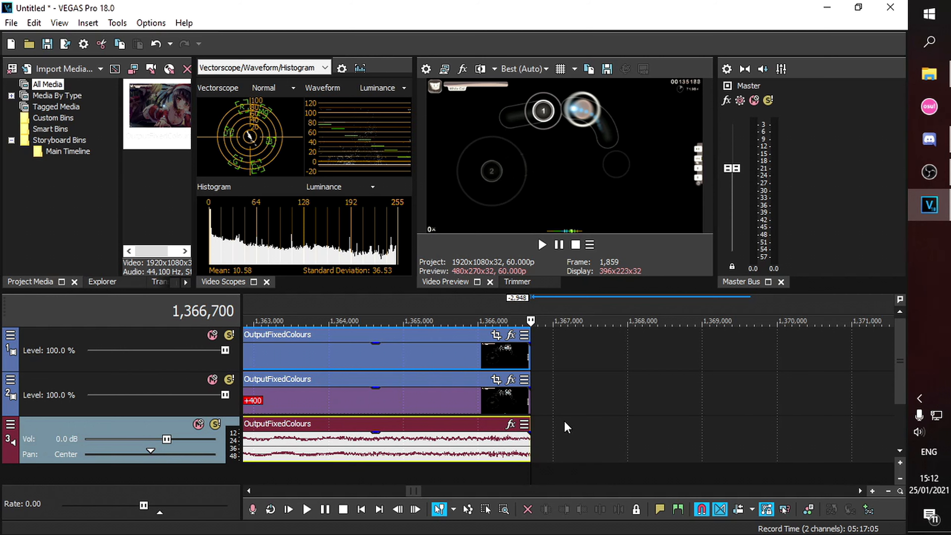
# - Lower the top video clip's opacity to 50% and loop-select the full clip range
pyautogui.scroll(-8, 673, 416)
pyautogui.scroll(-10, 673, 416)
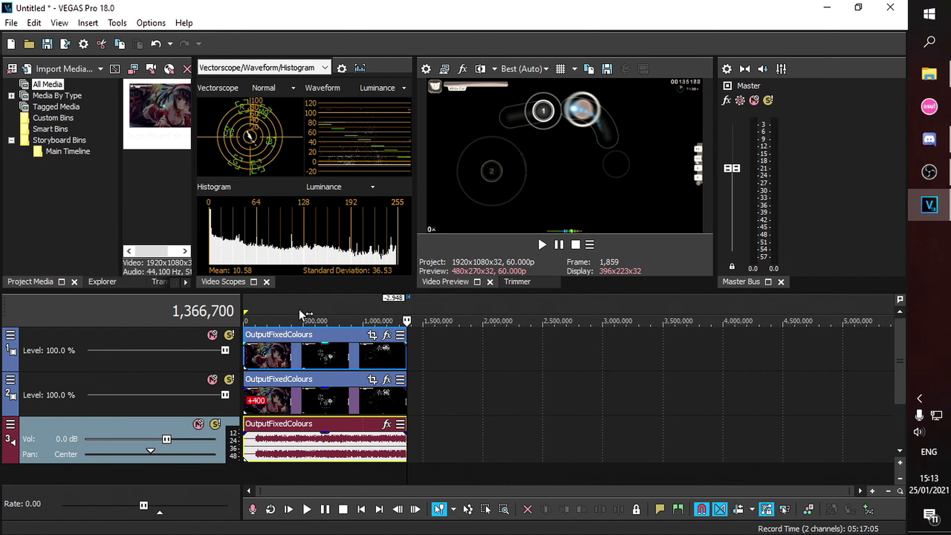
pyautogui.moveTo(325, 345); pyautogui.dragTo(320, 364)
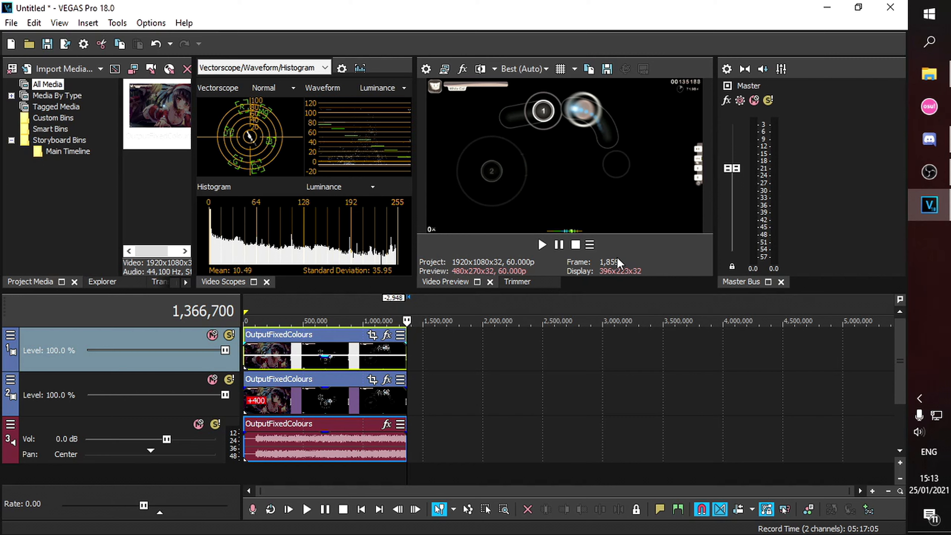
pyautogui.doubleClick(275, 303)
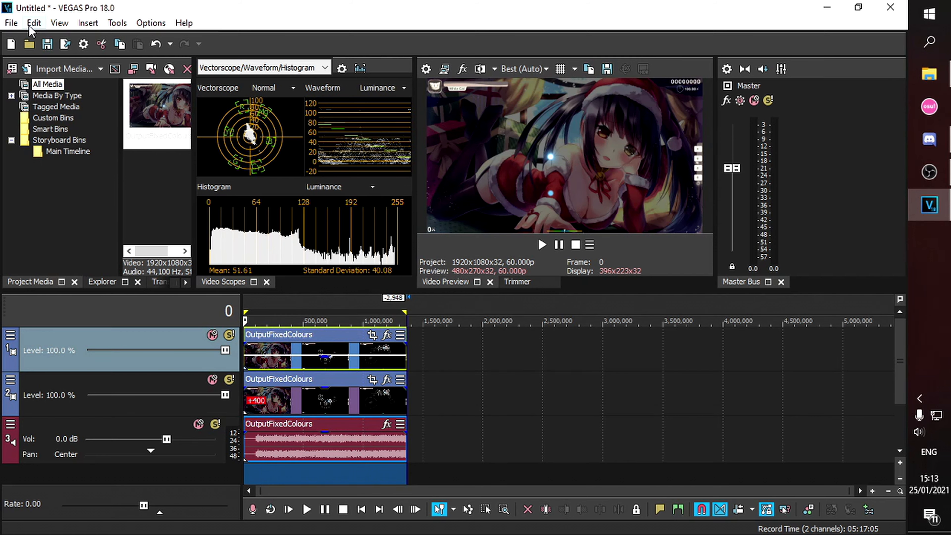
# - Open Render As and choose the MAGIX AVC/AAC MP4 Internet HD 1080p 60fps template
pyautogui.click(11, 23)
pyautogui.moveTo(33, 23)
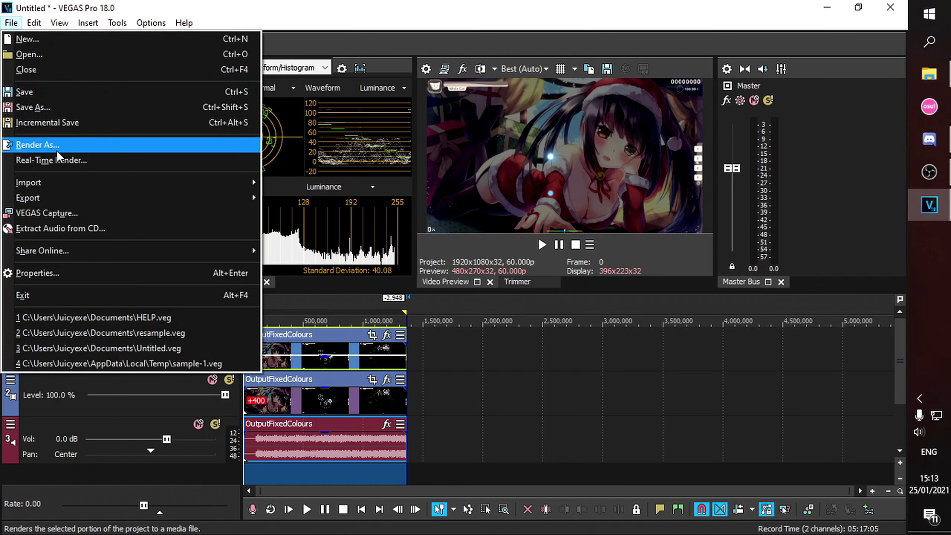
pyautogui.click(60, 144)
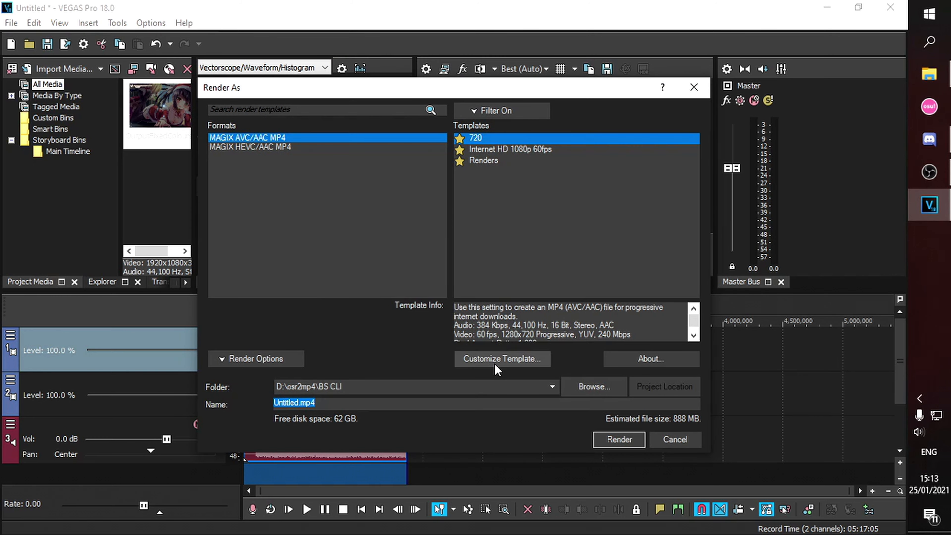
pyautogui.click(510, 155)
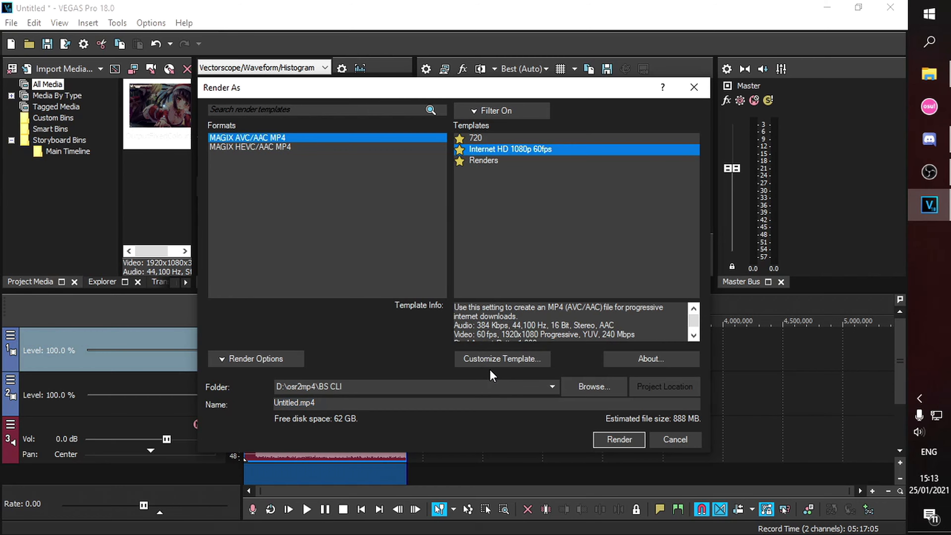
pyautogui.moveTo(471, 95); pyautogui.dragTo(373, 76)
# - Open the template's custom settings and keep the 1920x1080 frame size and High profile
pyautogui.click(441, 339)
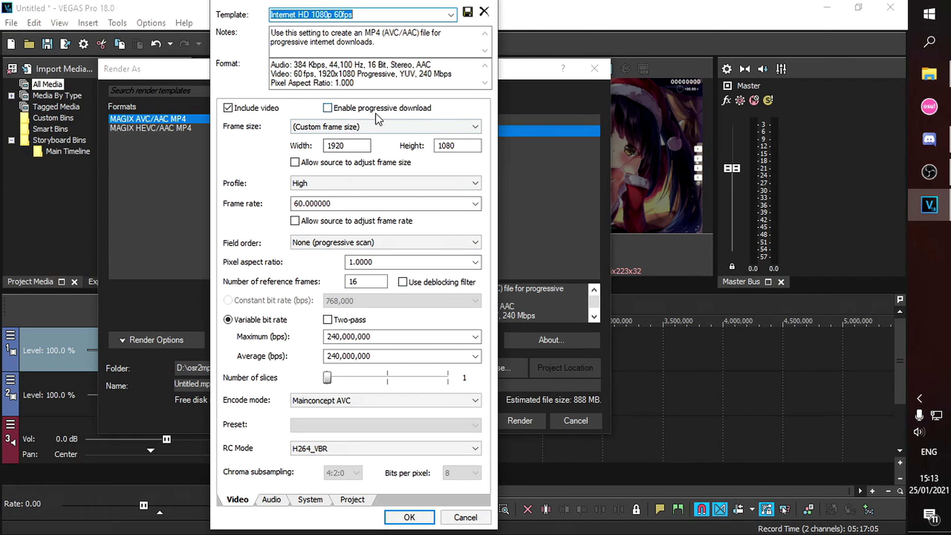
pyautogui.moveTo(307, 5); pyautogui.dragTo(637, 126)
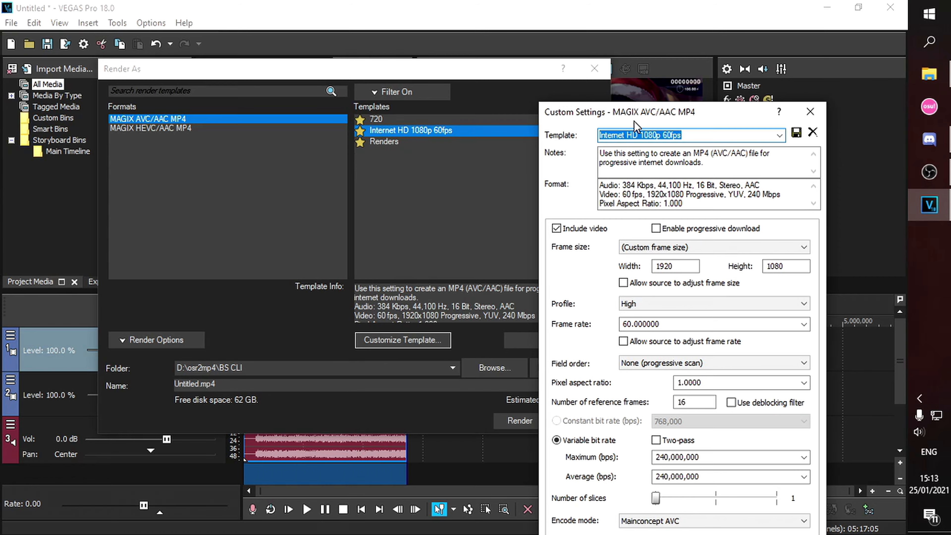
pyautogui.moveTo(636, 125); pyautogui.dragTo(723, 107)
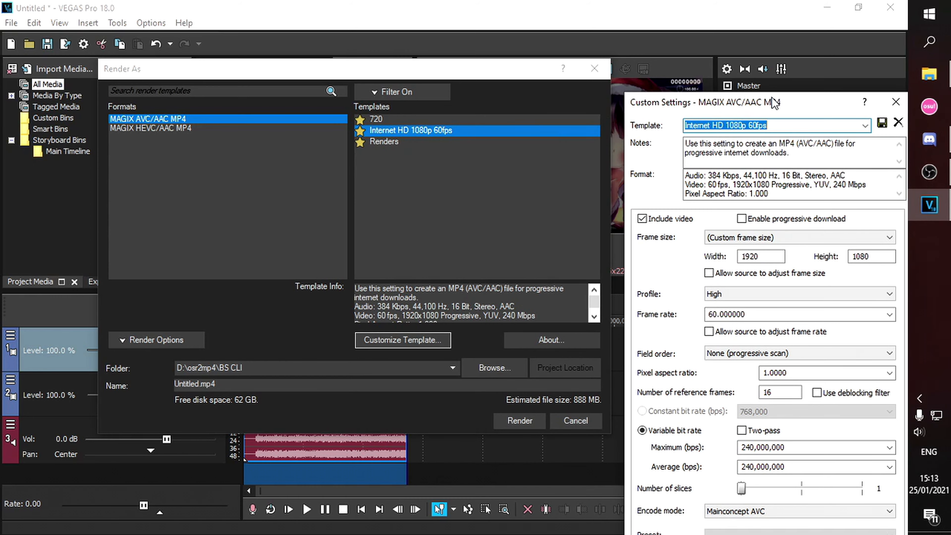
pyautogui.moveTo(774, 103); pyautogui.dragTo(358, 6)
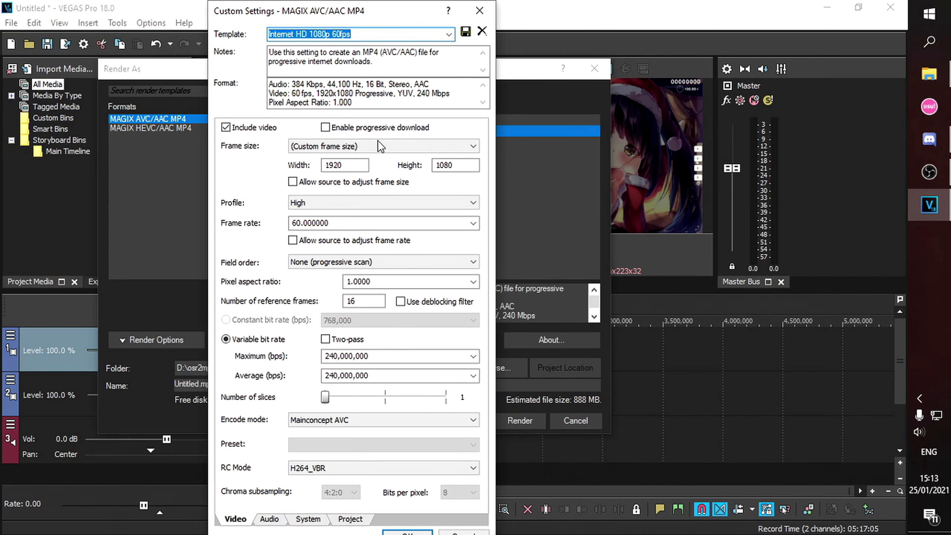
pyautogui.click(373, 147)
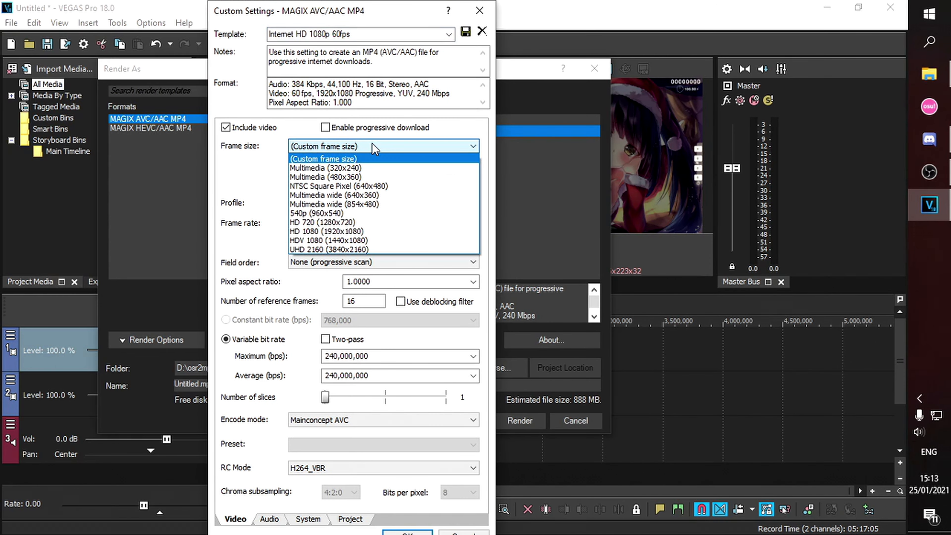
pyautogui.click(367, 161)
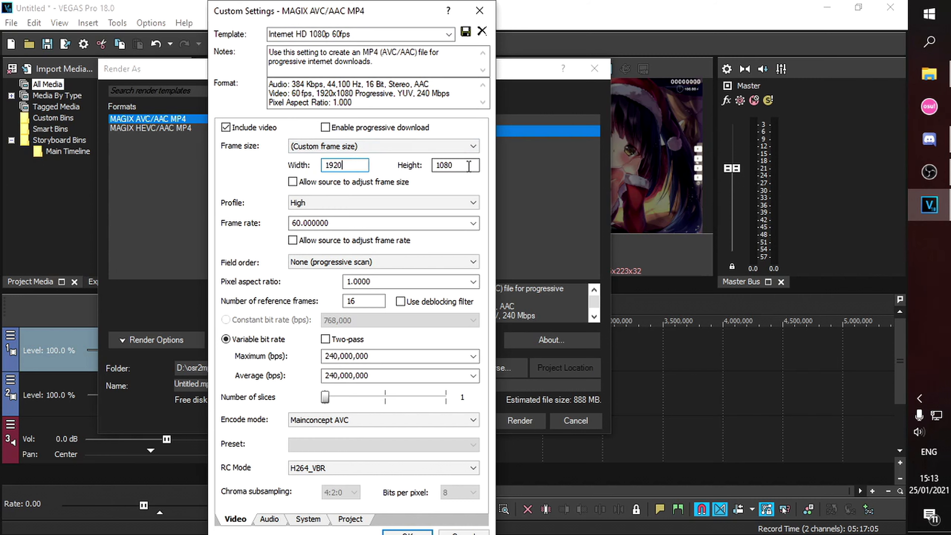
pyautogui.click(366, 199)
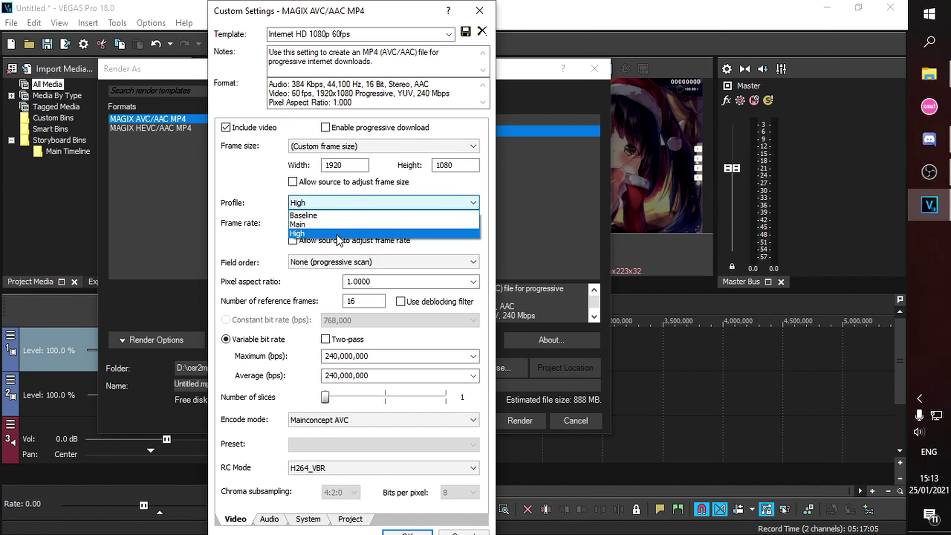
pyautogui.click(336, 234)
# - Confirm the 60 fps frame rate, 1.0000 pixel aspect ratio and reference frames setting
pyautogui.click(342, 224)
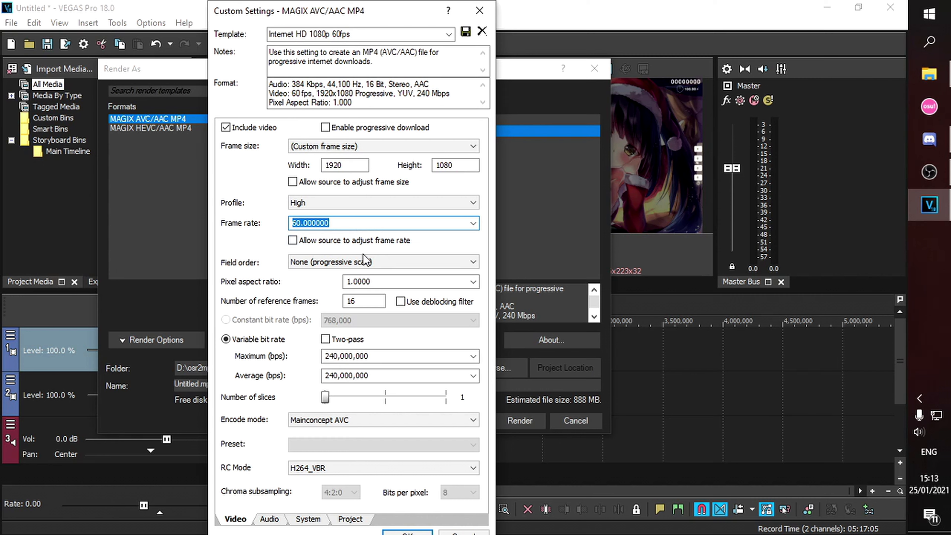
pyautogui.click(476, 282)
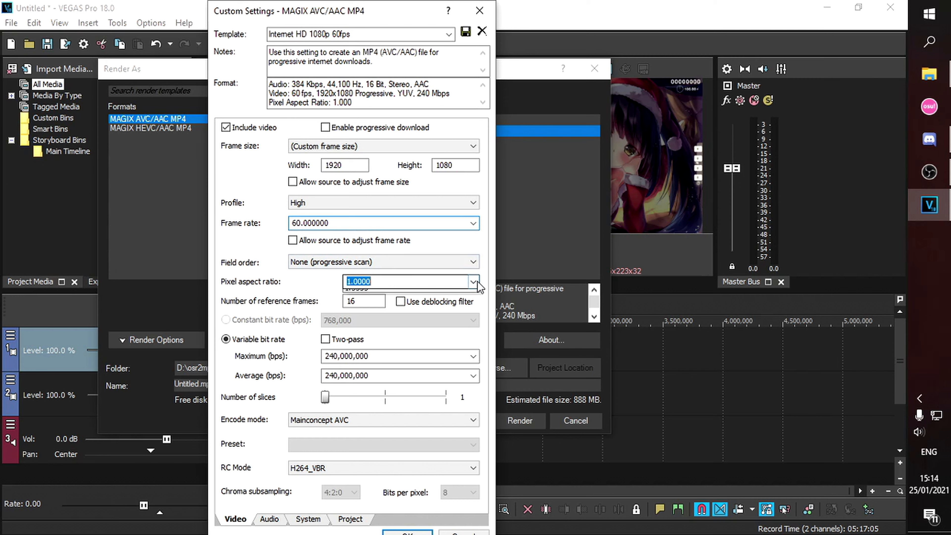
pyautogui.click(484, 267)
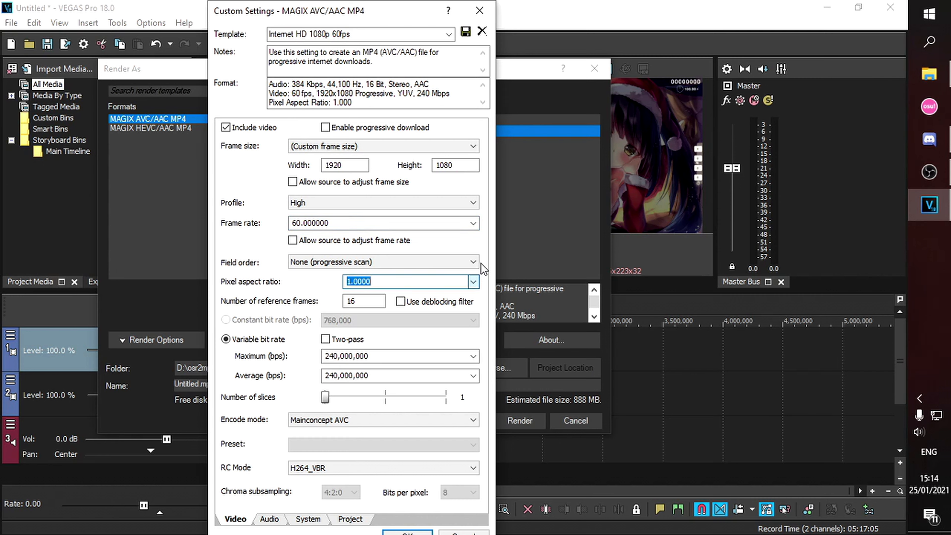
pyautogui.click(369, 304)
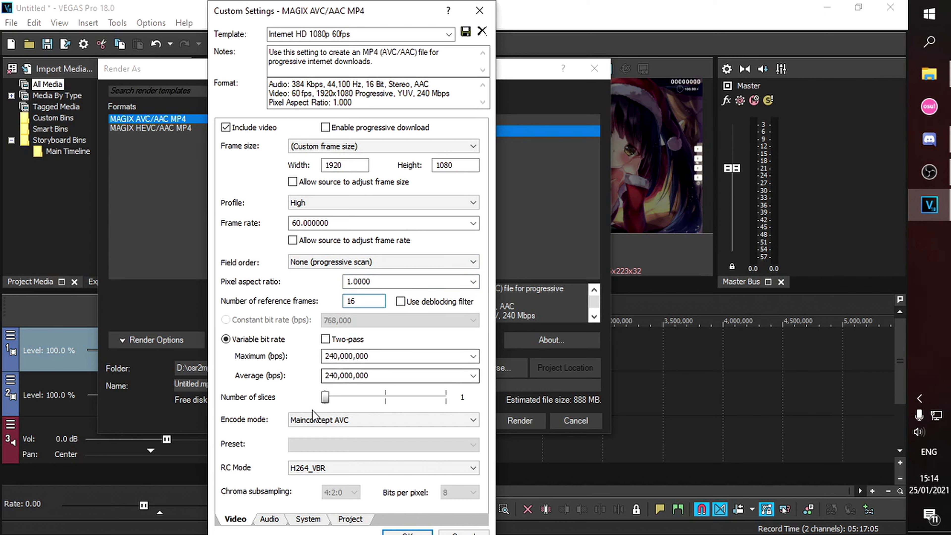
# - Set rate control to H264_CBR with a constant bit rate of 240,000,000 bps
pyautogui.click(297, 470)
pyautogui.click(300, 485)
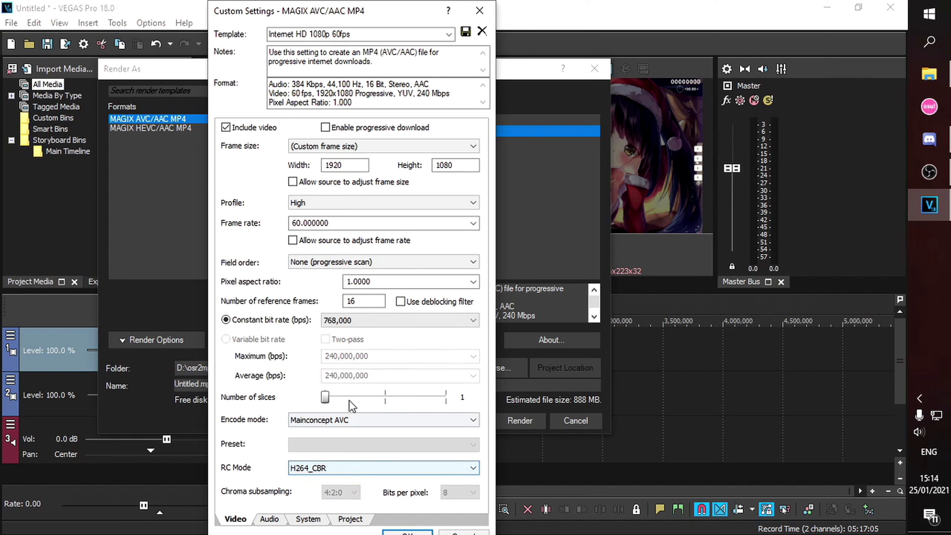
pyautogui.click(382, 321)
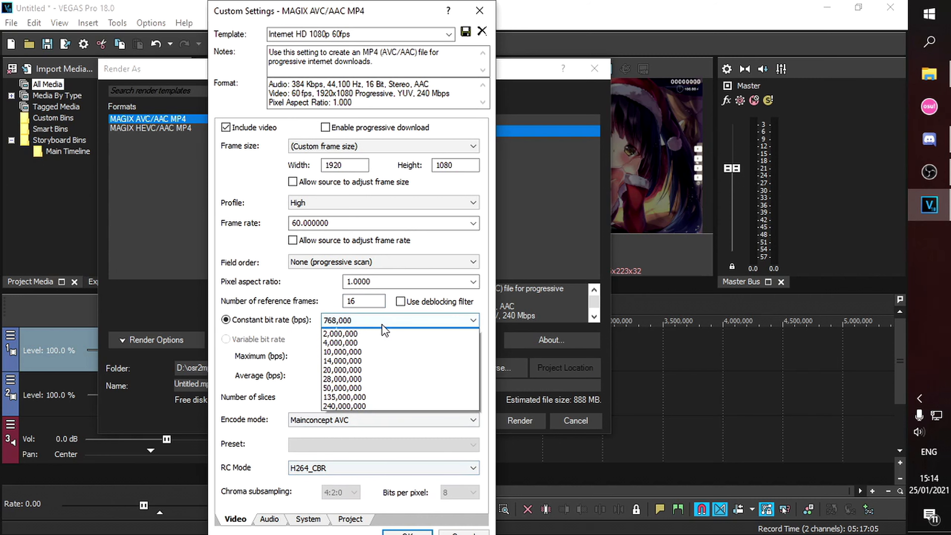
pyautogui.click(346, 454)
pyautogui.click(318, 468)
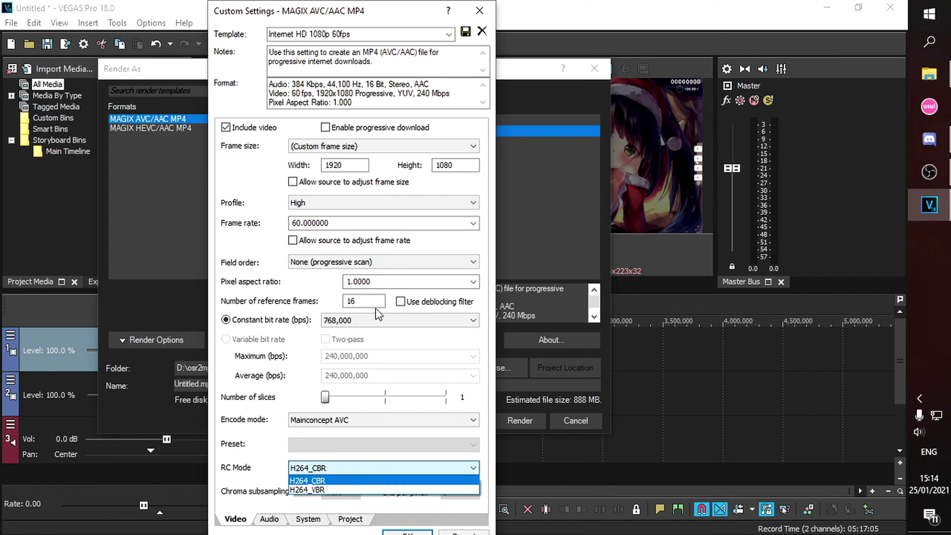
pyautogui.click(277, 446)
pyautogui.click(365, 323)
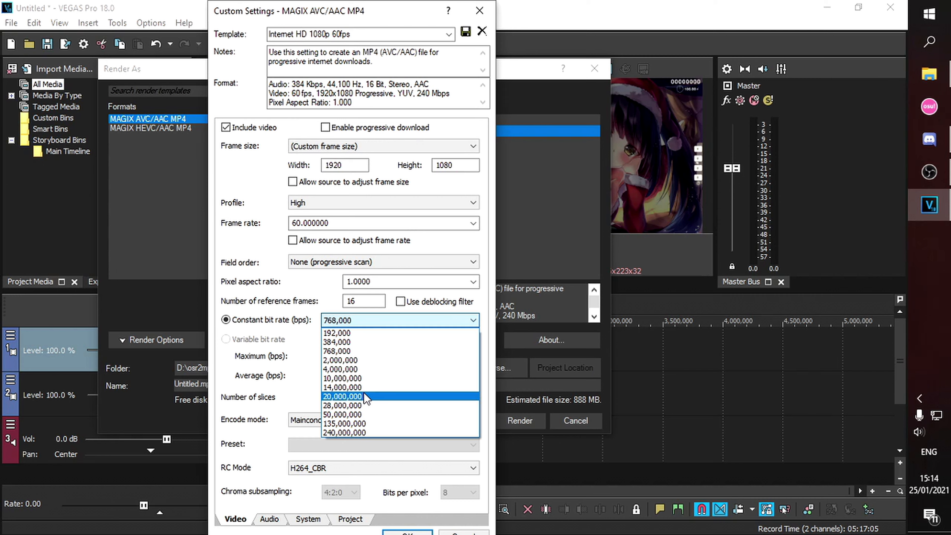
pyautogui.click(363, 433)
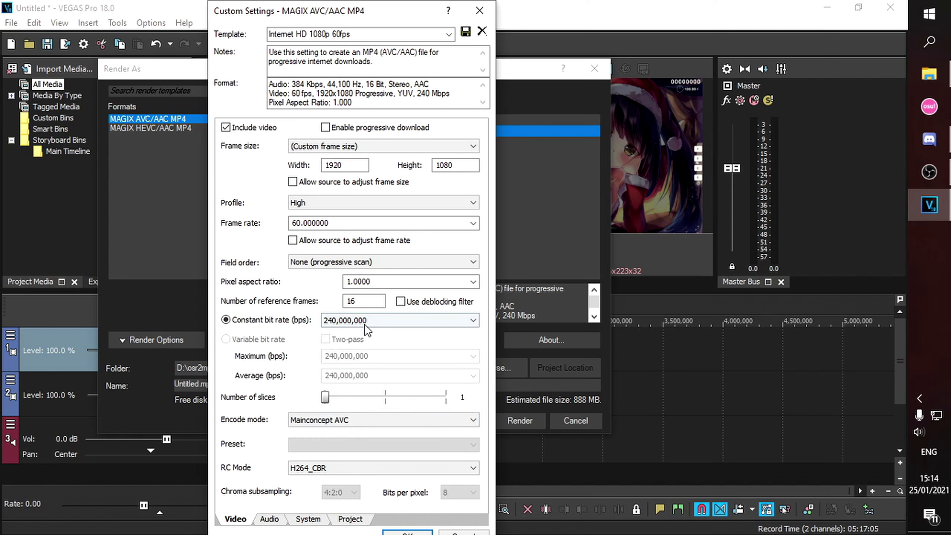
pyautogui.click(379, 321)
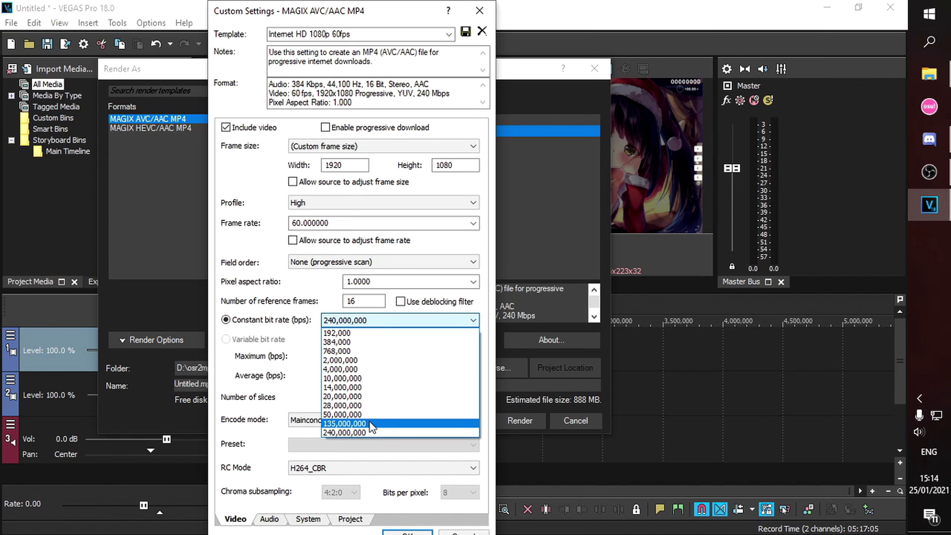
pyautogui.click(370, 423)
pyautogui.click(377, 325)
pyautogui.click(419, 433)
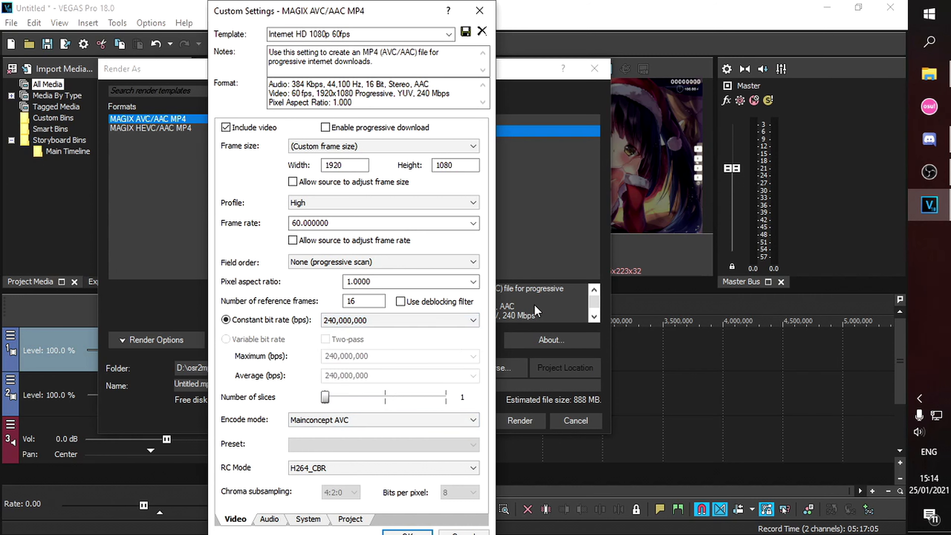
# - Keep audio at 44,100 Hz and 384,000 bps, then review the System and Project settings
pyautogui.click(277, 519)
pyautogui.click(354, 145)
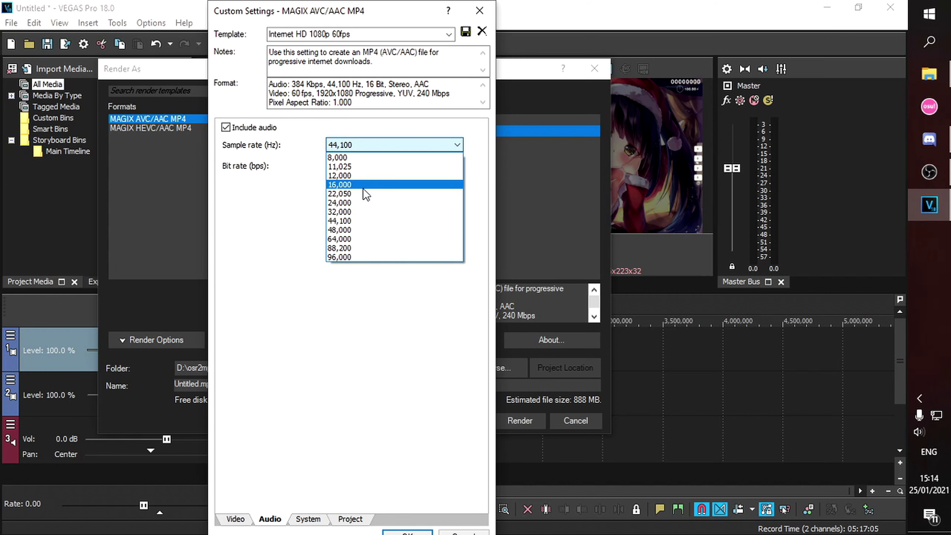
pyautogui.click(352, 221)
pyautogui.click(344, 172)
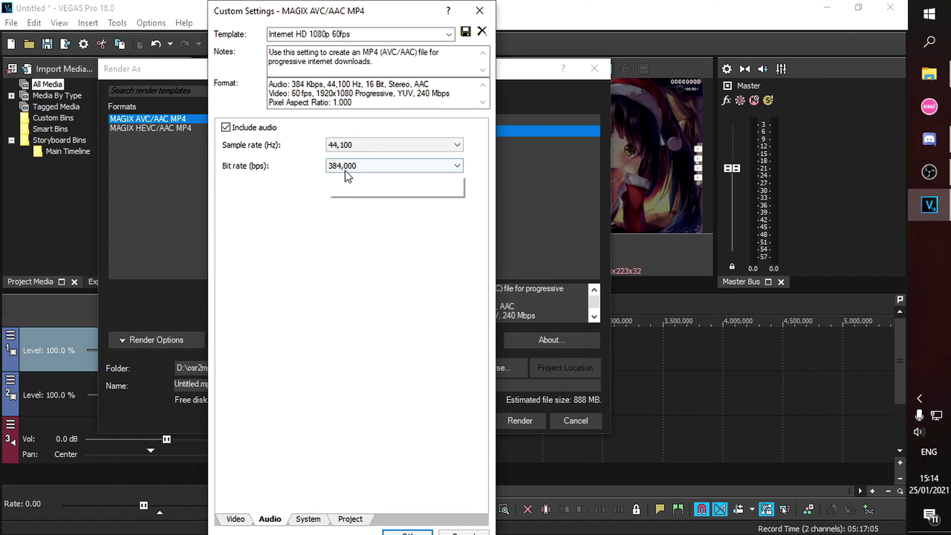
pyautogui.click(262, 334)
pyautogui.click(308, 519)
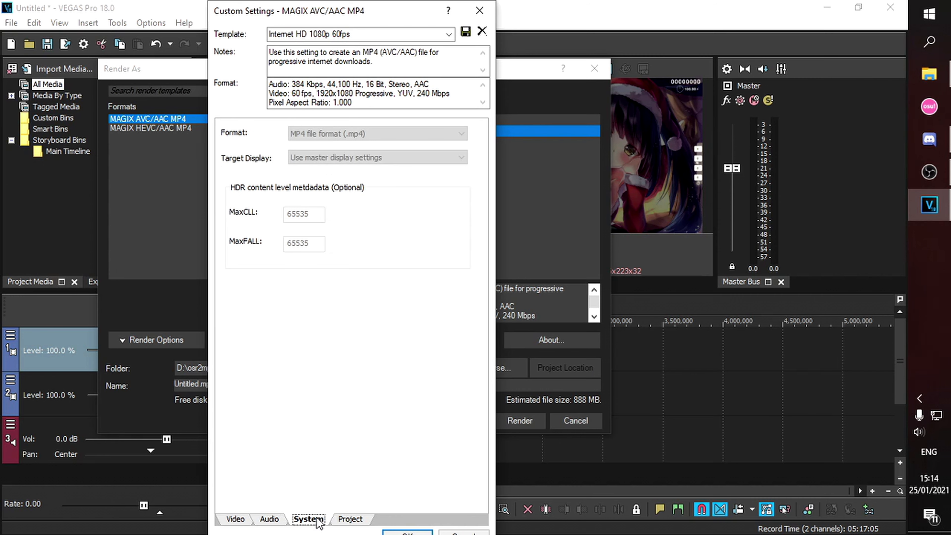
pyautogui.click(360, 519)
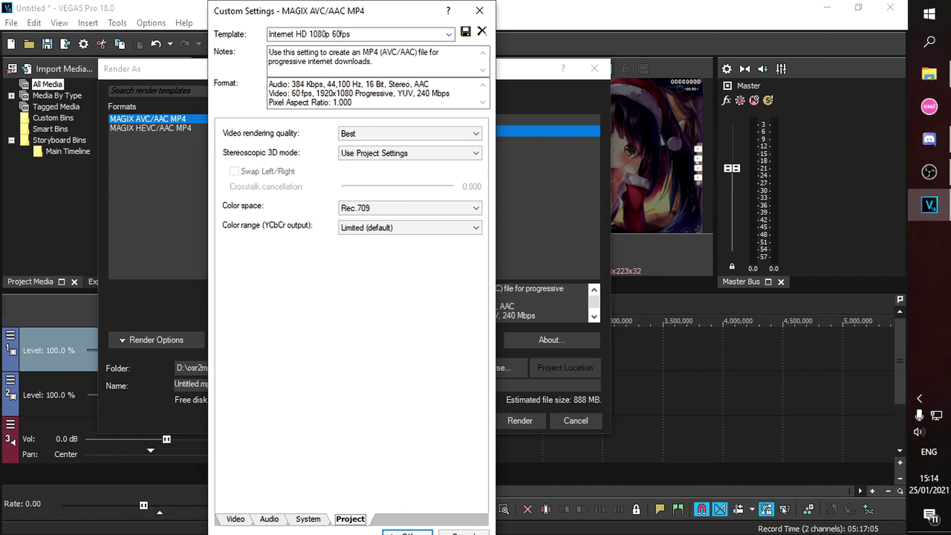
# - Apply the custom template, render to video.mp4 in Documents, and open its folder
pyautogui.click(404, 532)
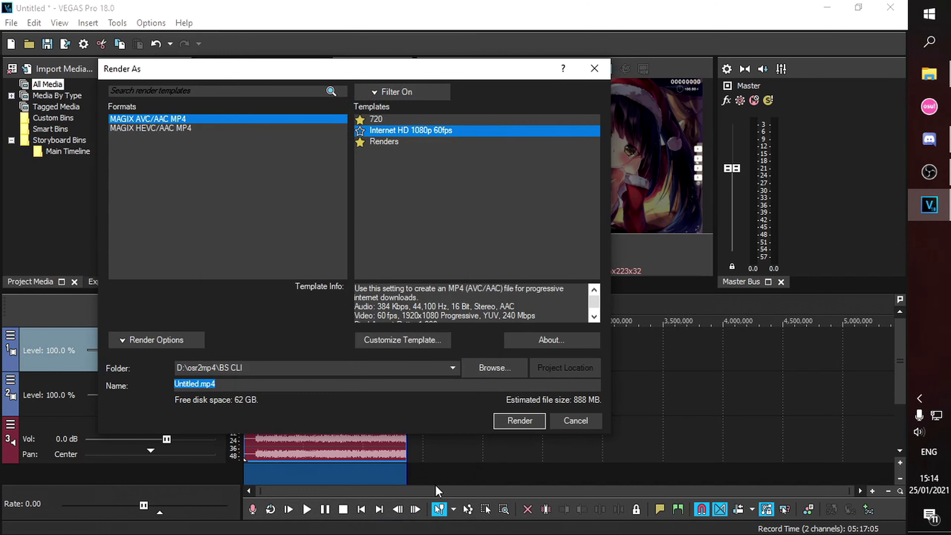
pyautogui.click(362, 133)
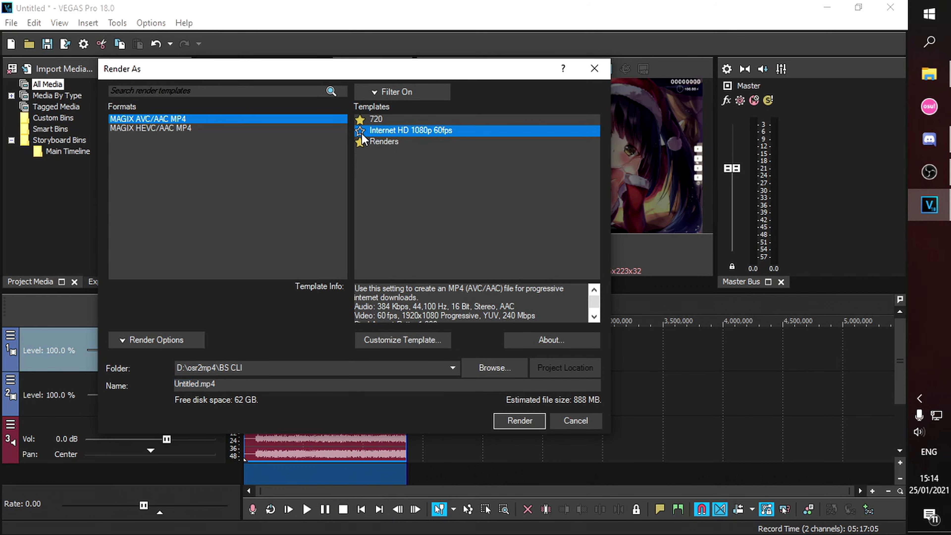
pyautogui.click(358, 383)
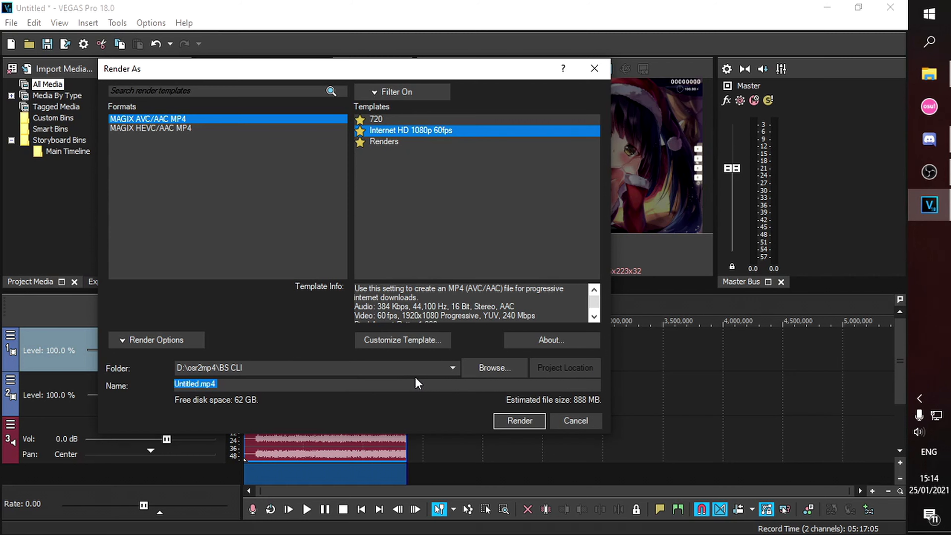
pyautogui.press('BackSpace')
pyautogui.press('Return')
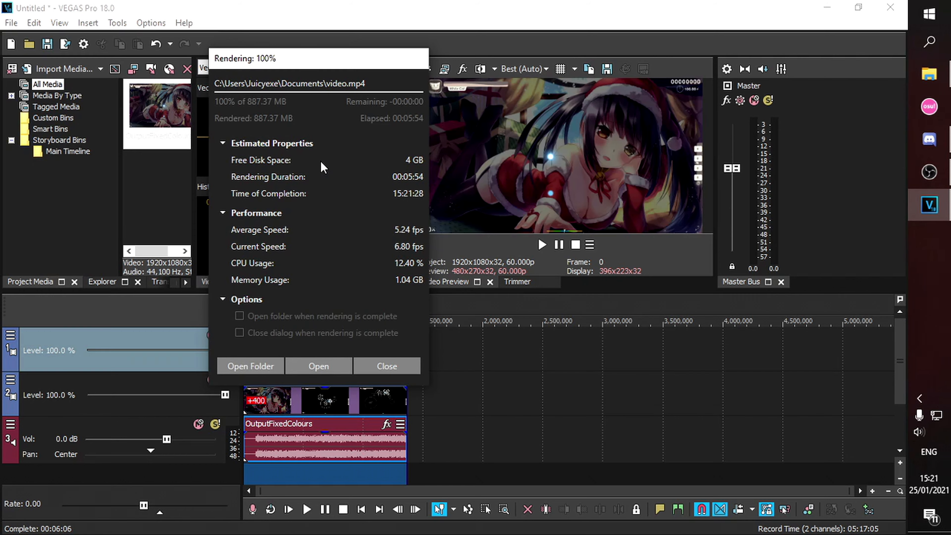
pyautogui.click(268, 365)
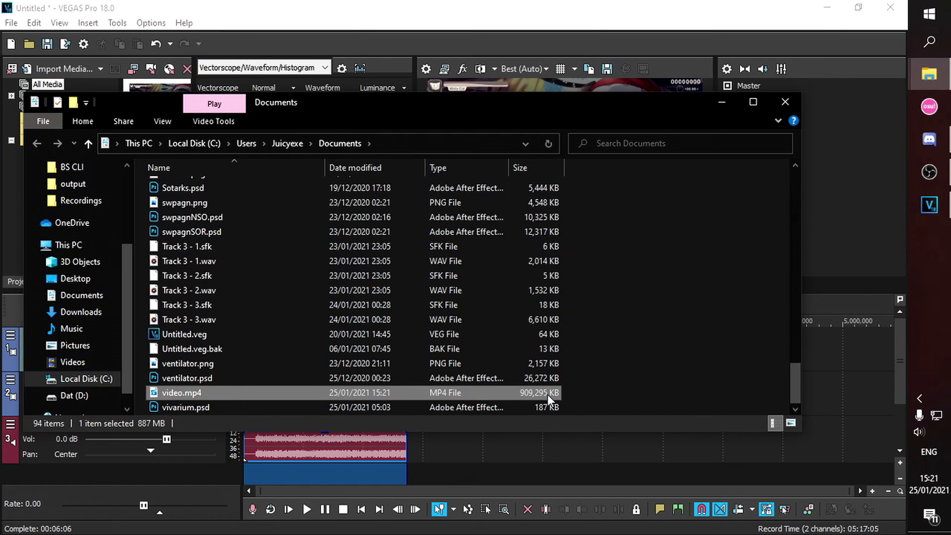
# - Move the Explorer window showing the 909,295 KB video.mp4 higher on screen
pyautogui.moveTo(640, 109); pyautogui.dragTo(684, 62)
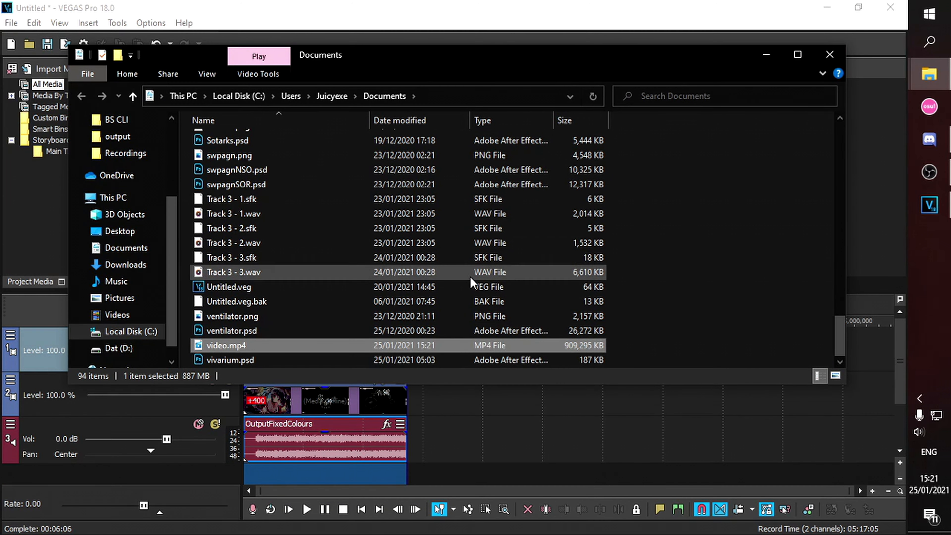